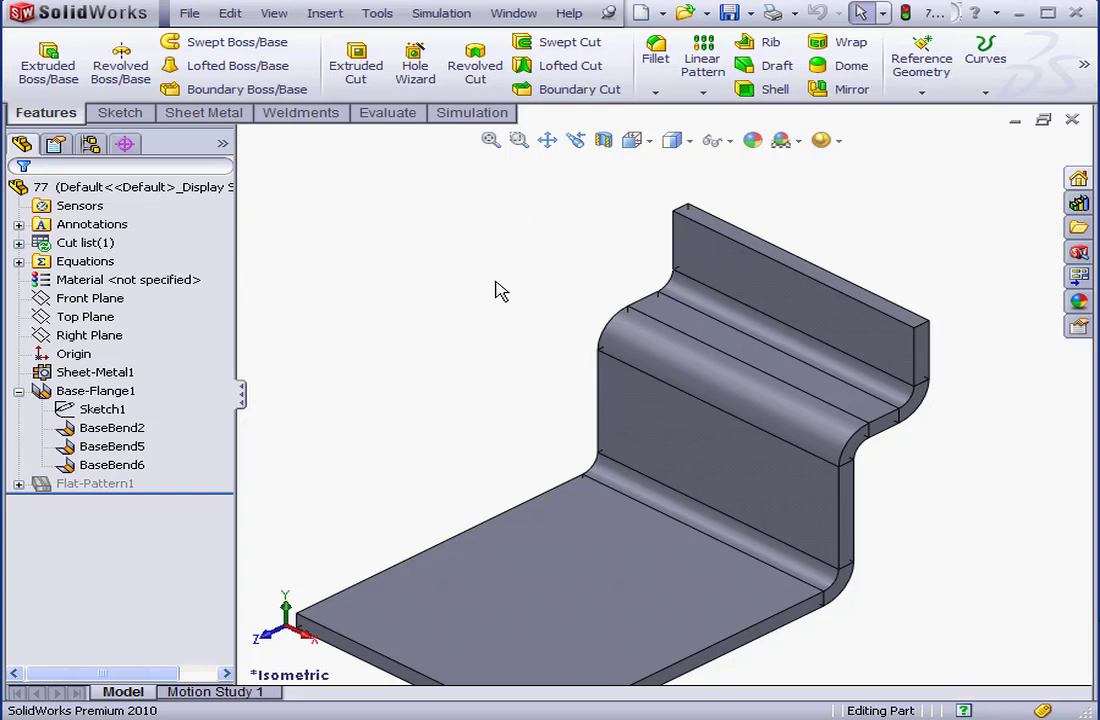
Create a new static simulation study named Study 1.
left_click(492, 114)
left_click(37, 95)
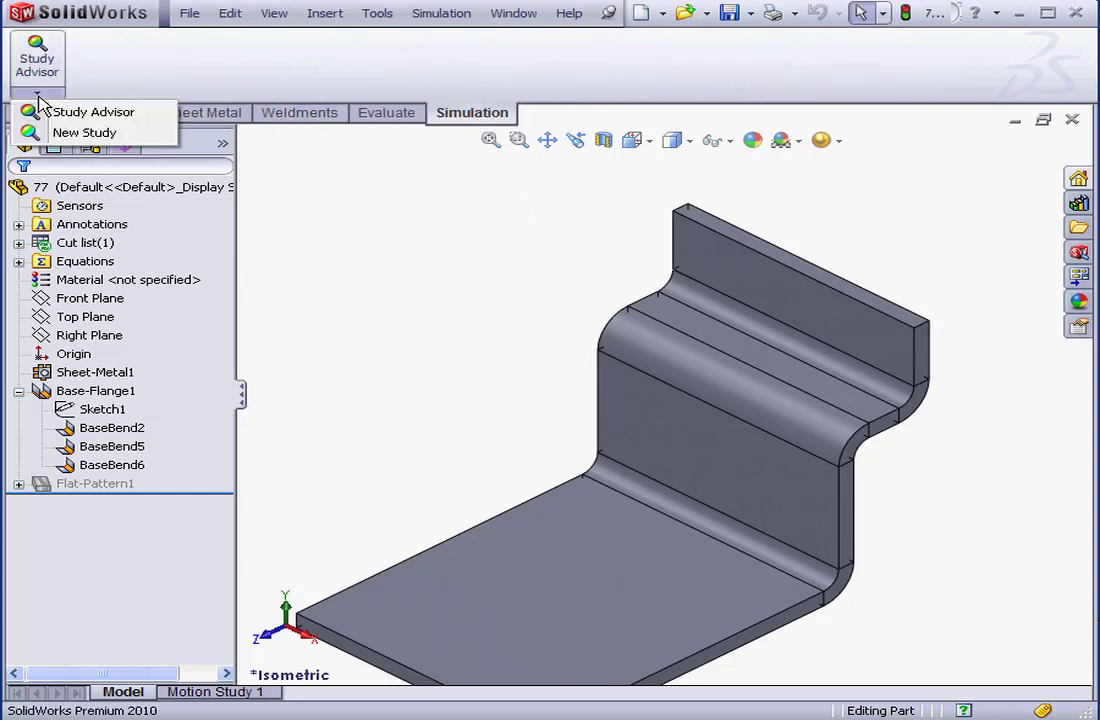
left_click(60, 132)
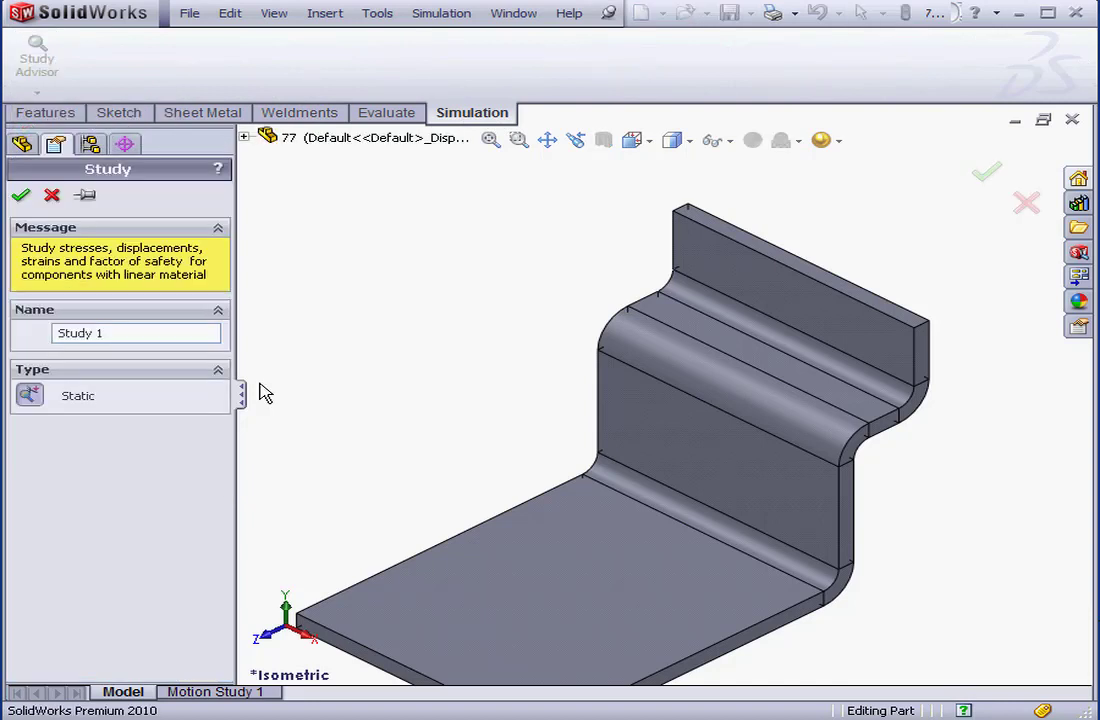
left_click(22, 197)
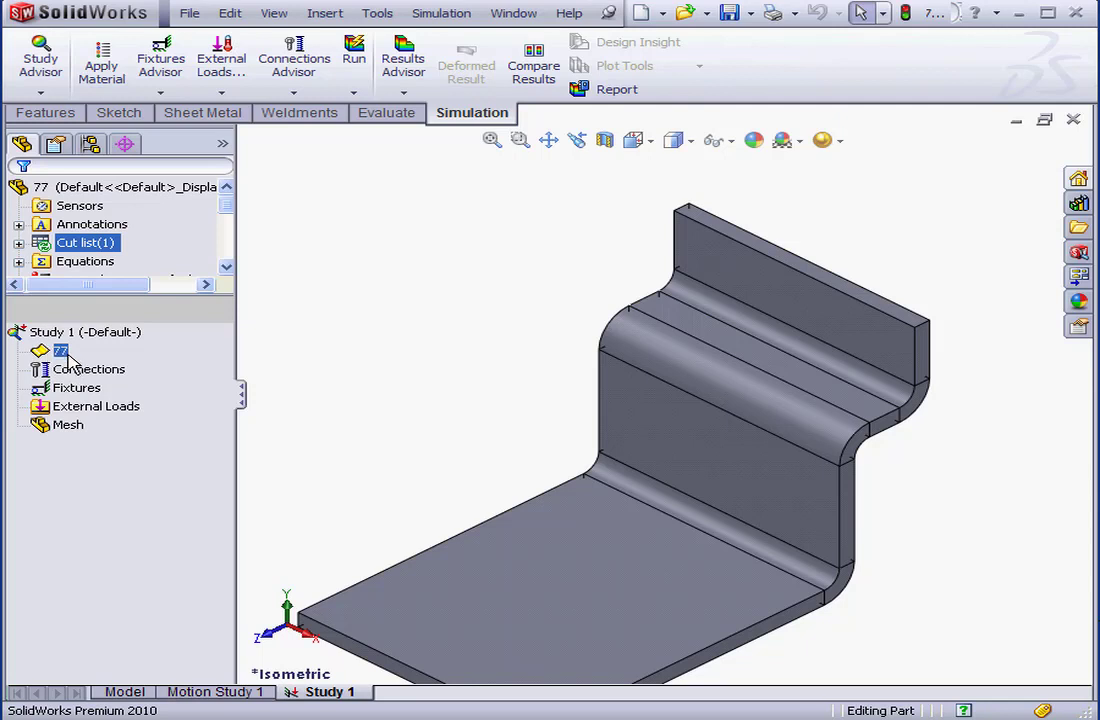
Assign AISI 1020 steel as the bracket part's material.
right_click(63, 353)
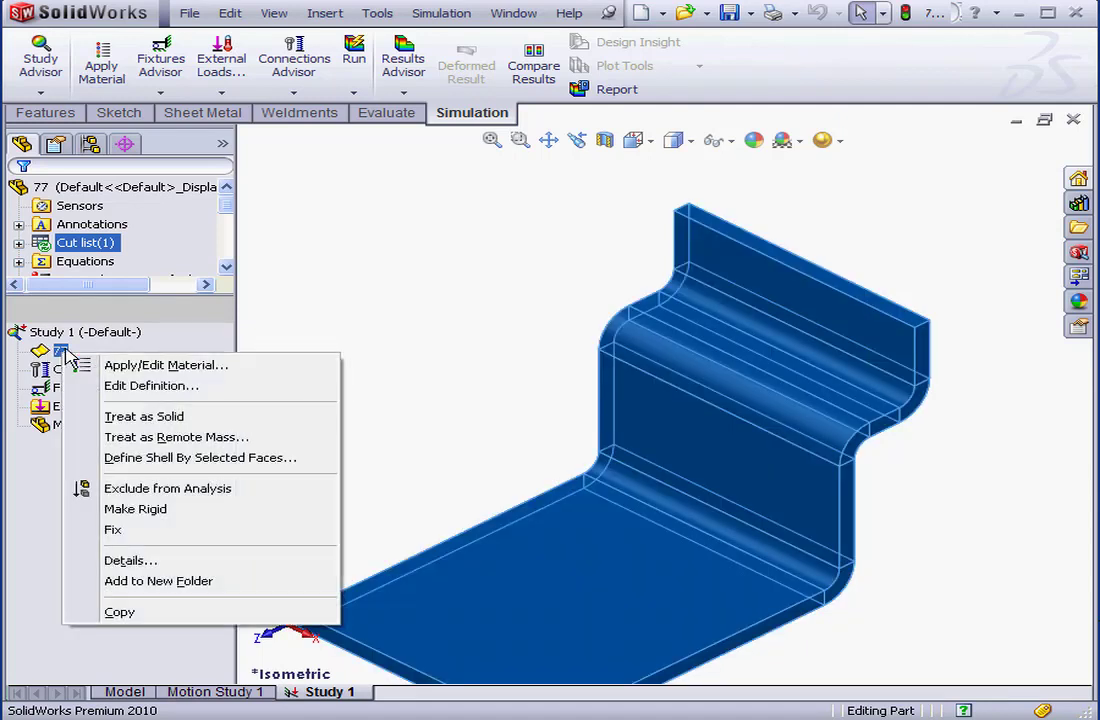
left_click(90, 364)
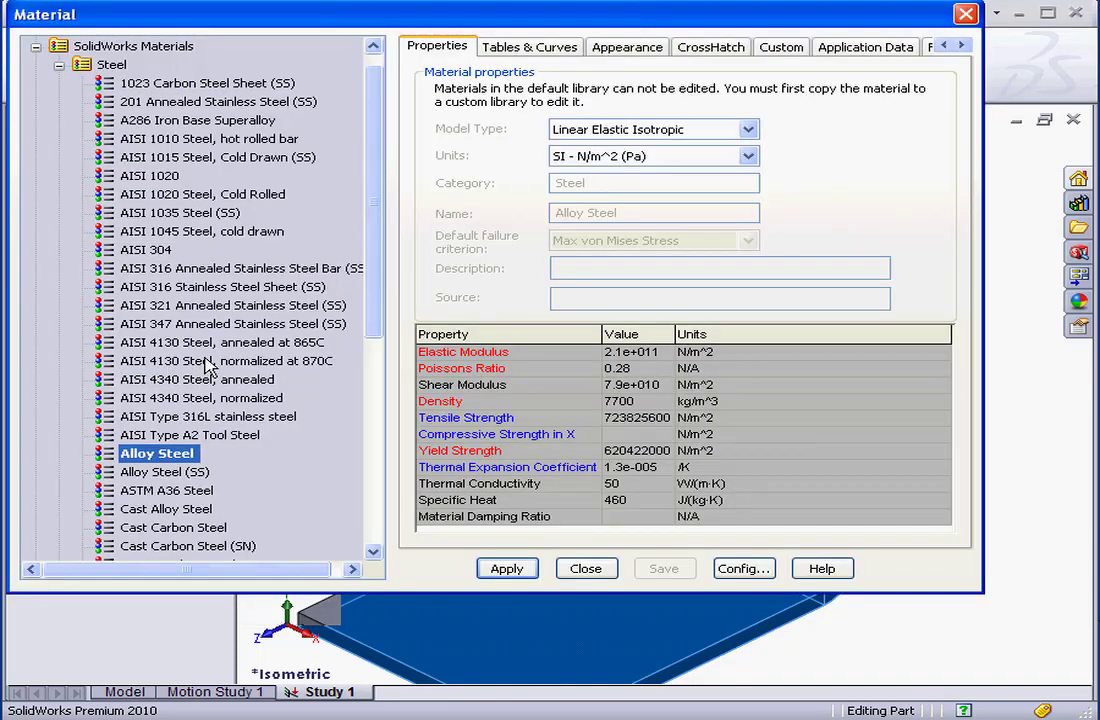
left_click(150, 172)
left_click(508, 568)
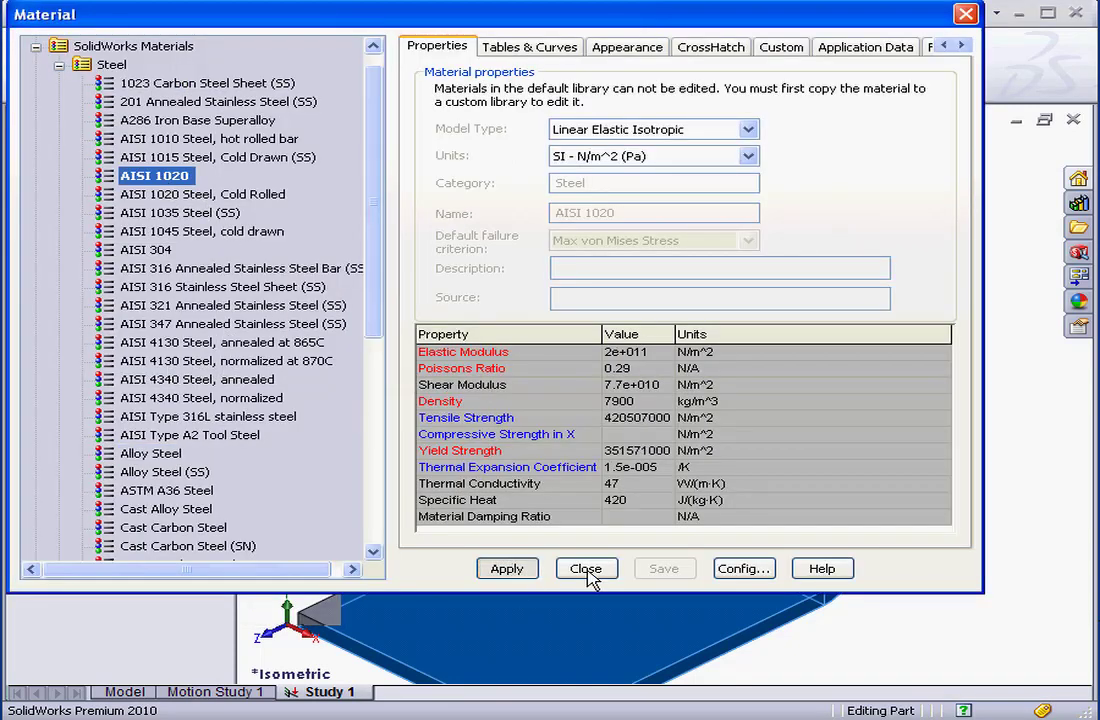
left_click(586, 568)
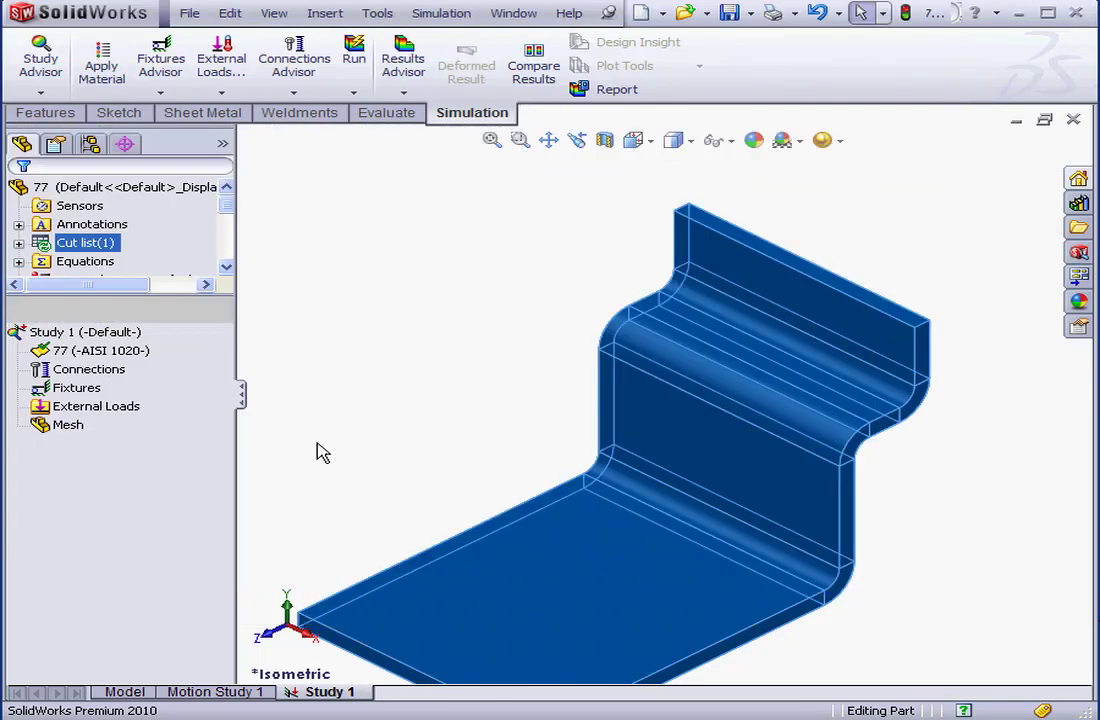
Add a fixed-geometry fixture on the bracket's bottom face.
right_click(96, 390)
left_click(180, 432)
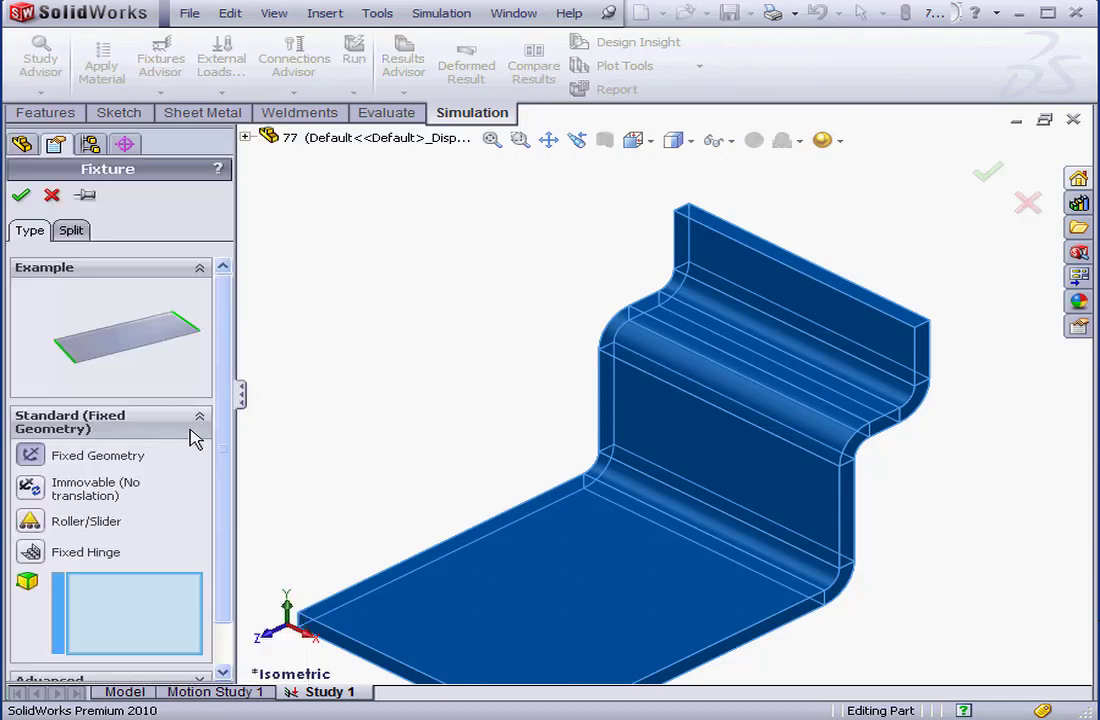
left_click(503, 614)
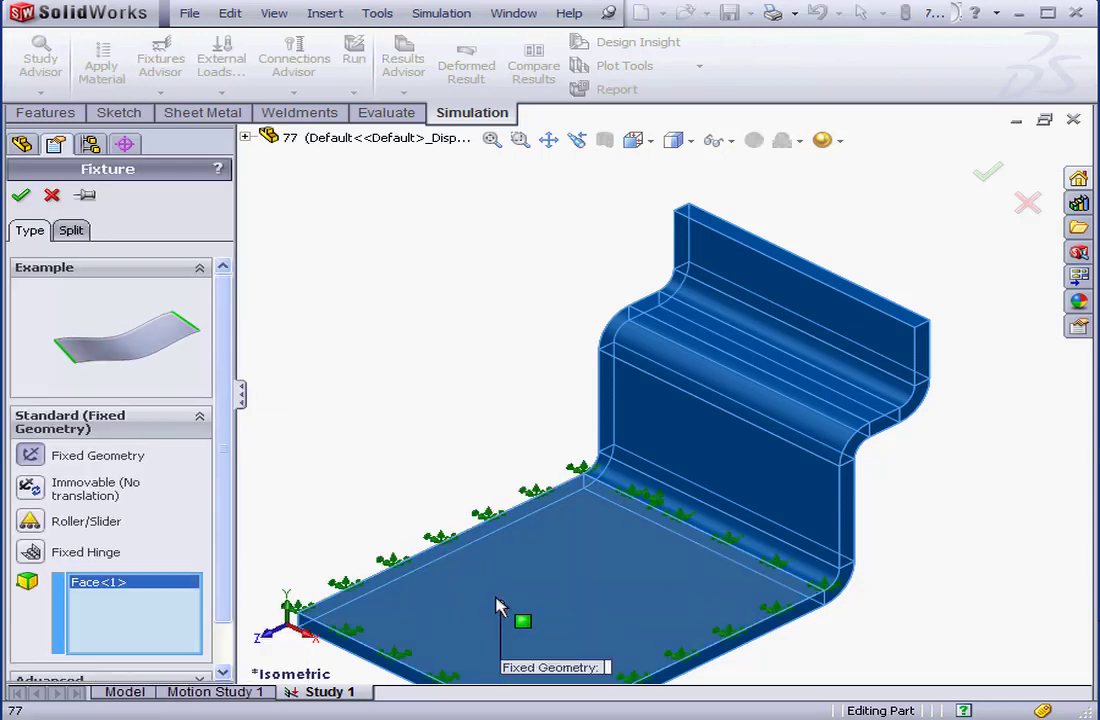
left_click(20, 195)
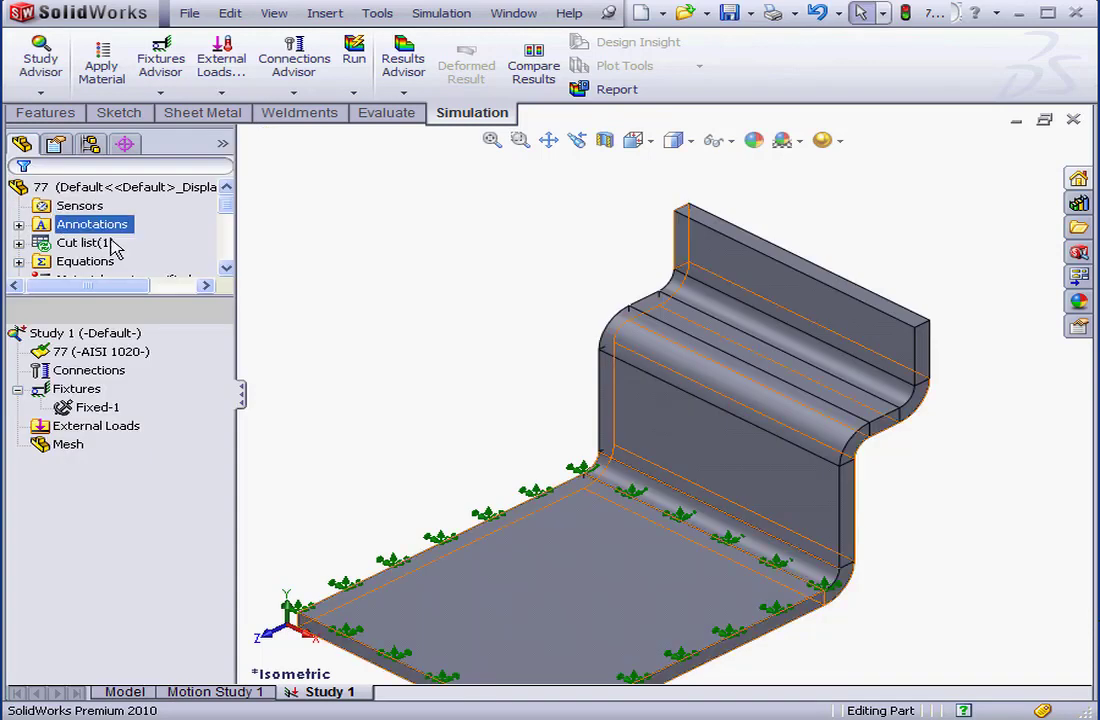
Apply a 5 lbf normal force to the upright top flange face.
right_click(152, 426)
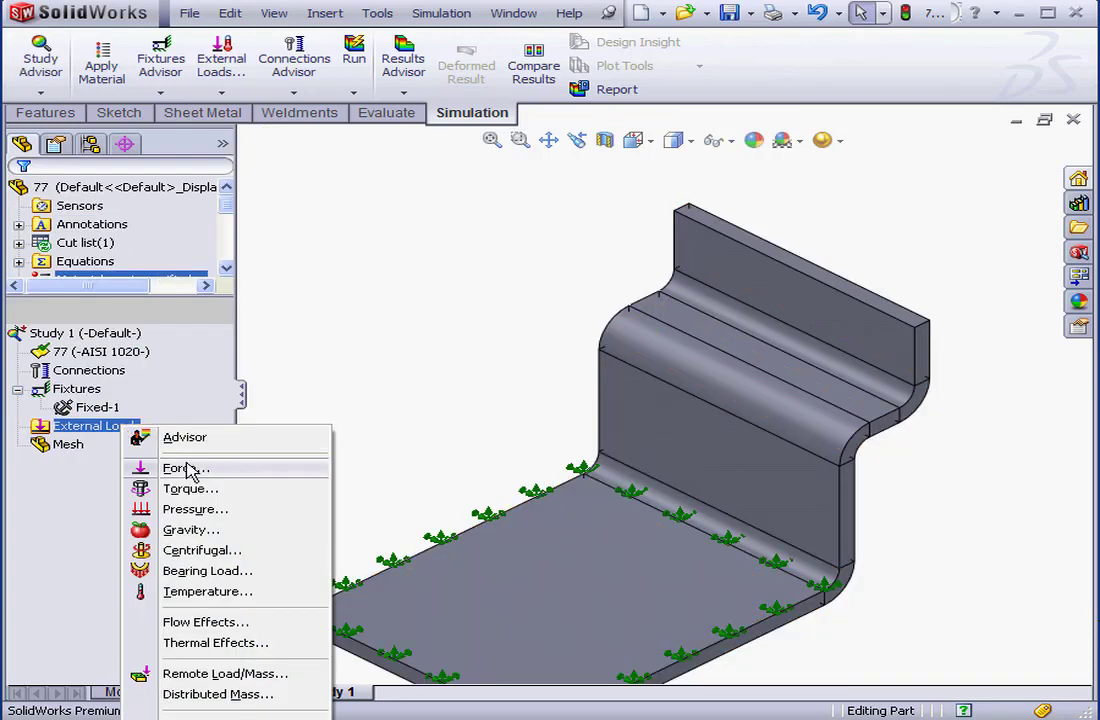
left_click(184, 468)
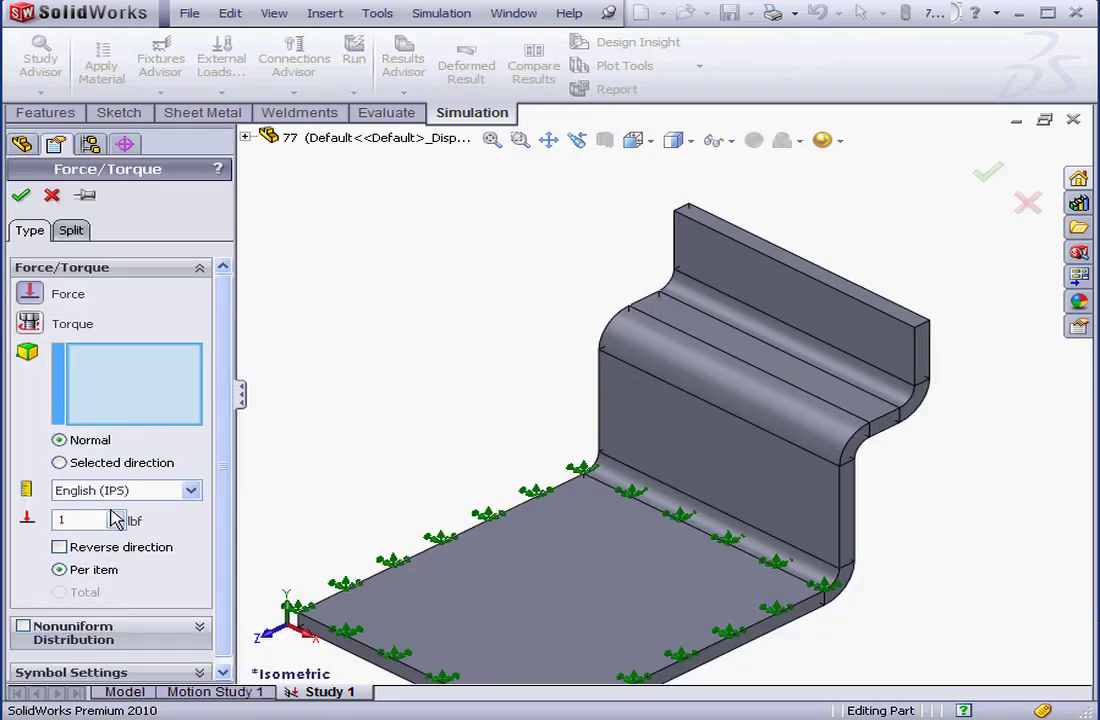
left_click(90, 520)
left_click(789, 314)
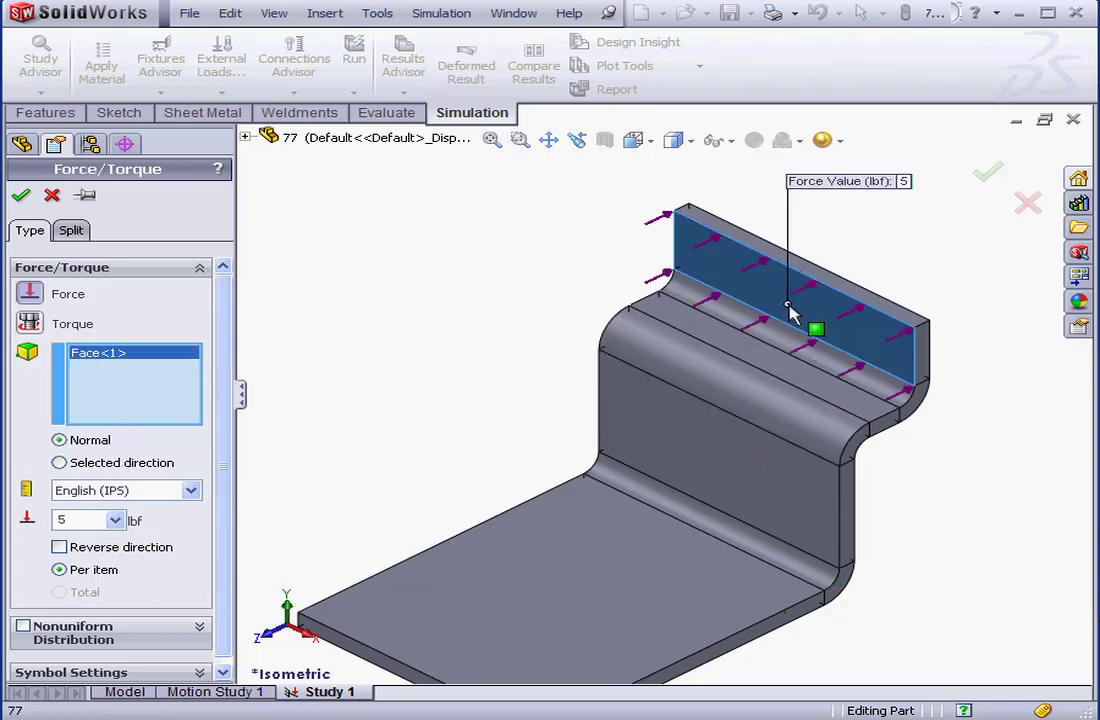
left_click(21, 197)
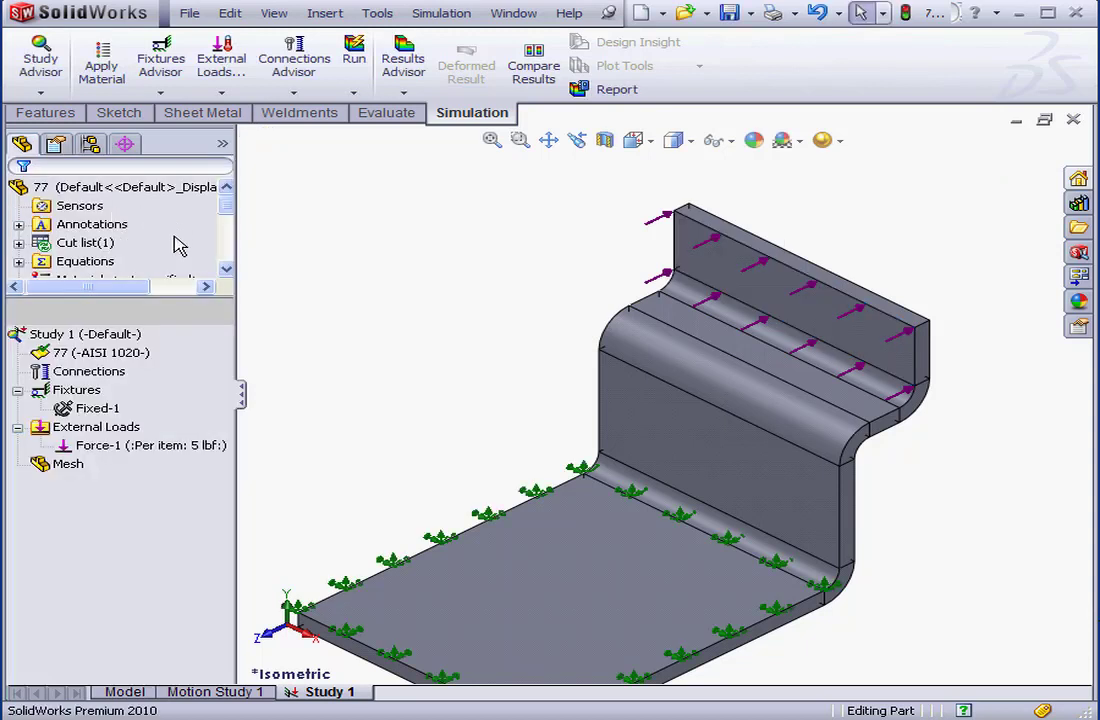
Generate a default-density shell mesh on the bracket's mid-surfaces.
right_click(66, 464)
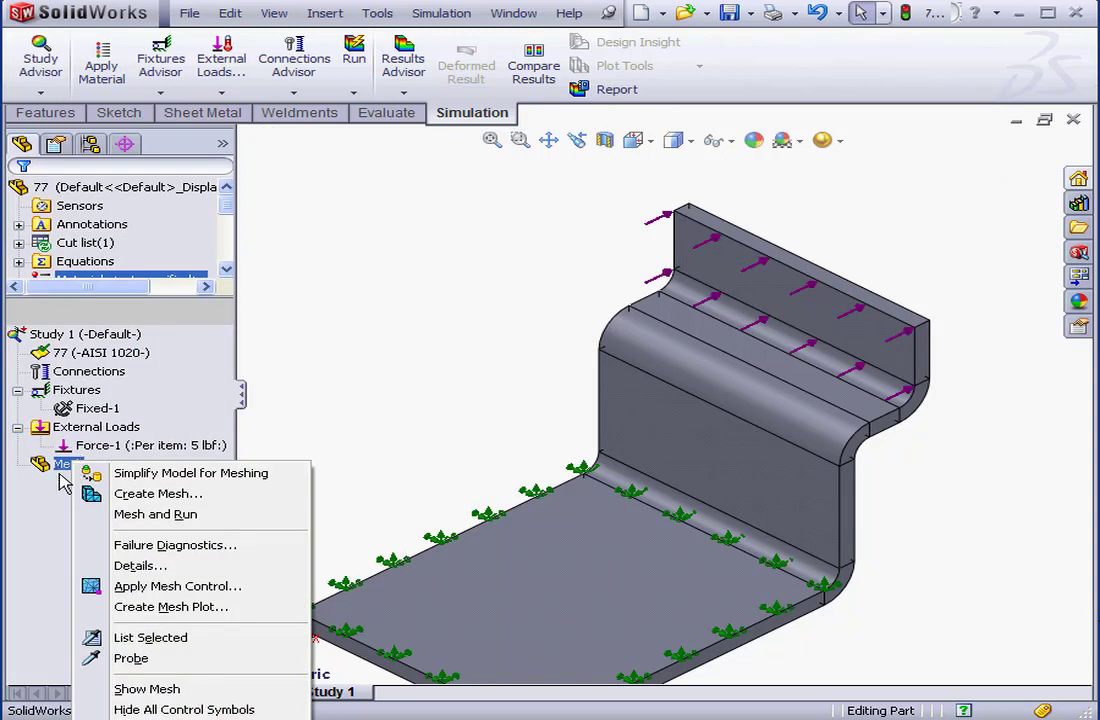
left_click(112, 493)
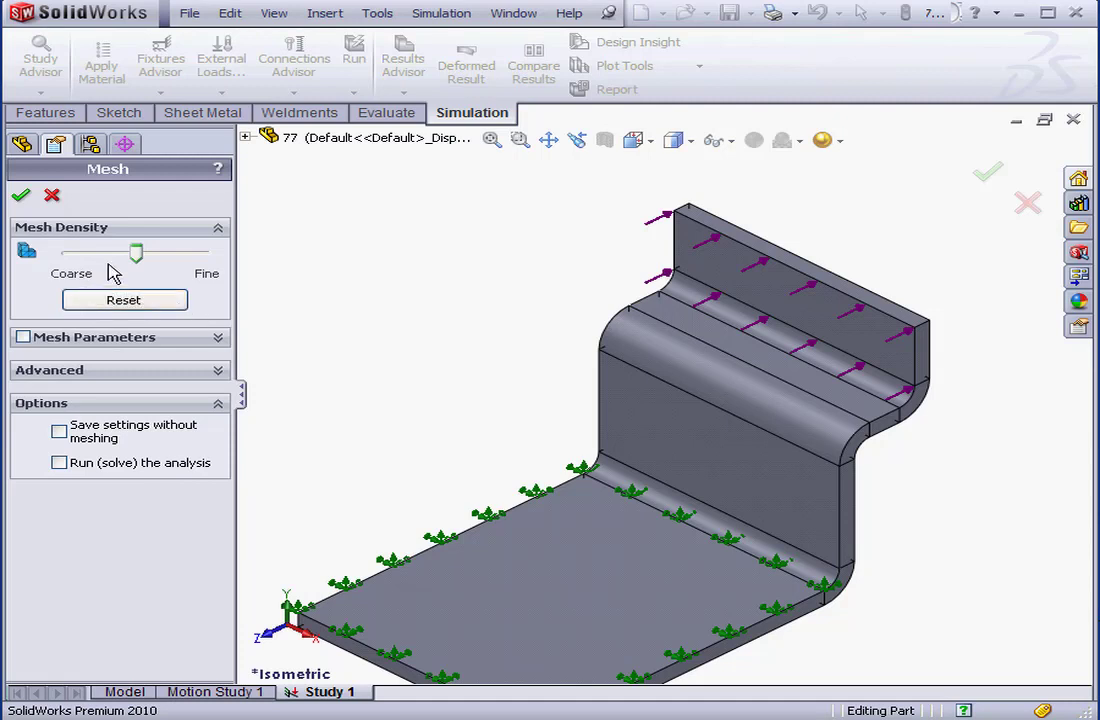
left_click(20, 195)
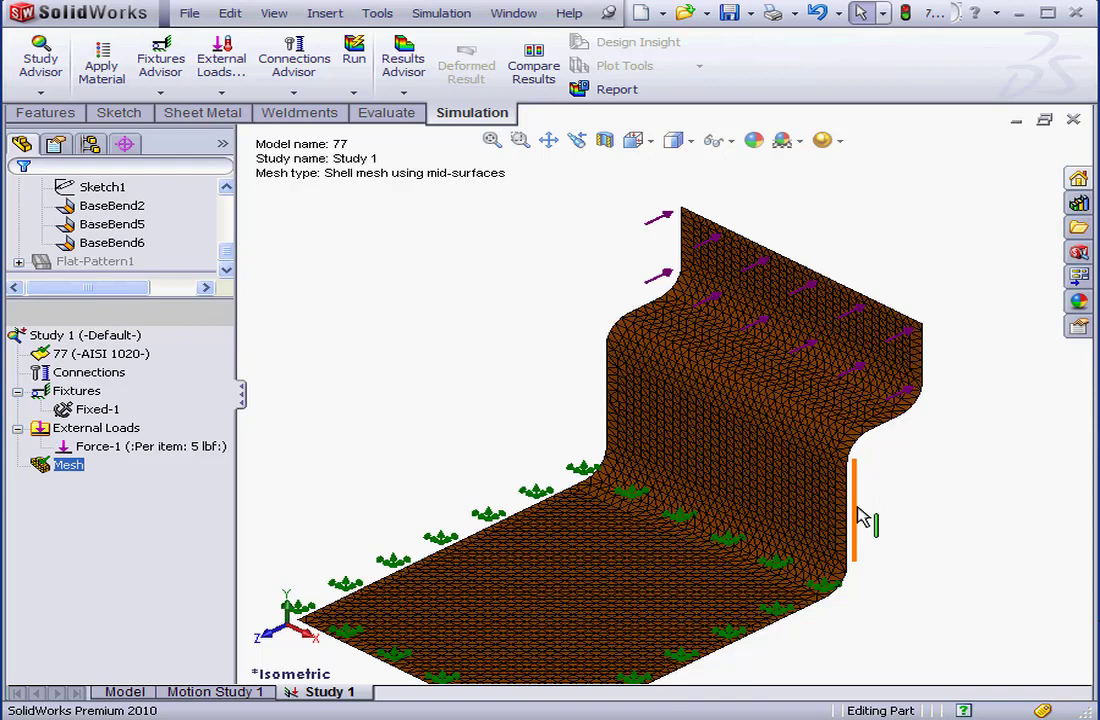
mouse_move(763, 543)
middle_mouse_down()
mouse_move(722, 493)
mouse_move(594, 501)
mouse_move(777, 493)
mouse_move(776, 525)
middle_mouse_up()
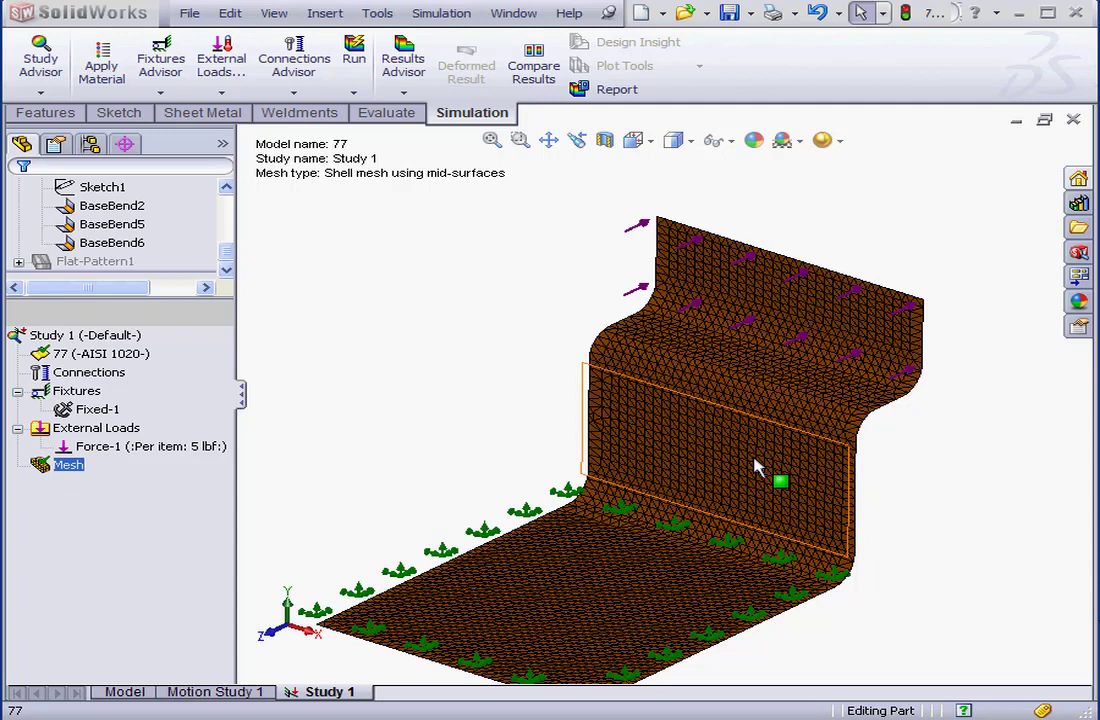
left_click(761, 466)
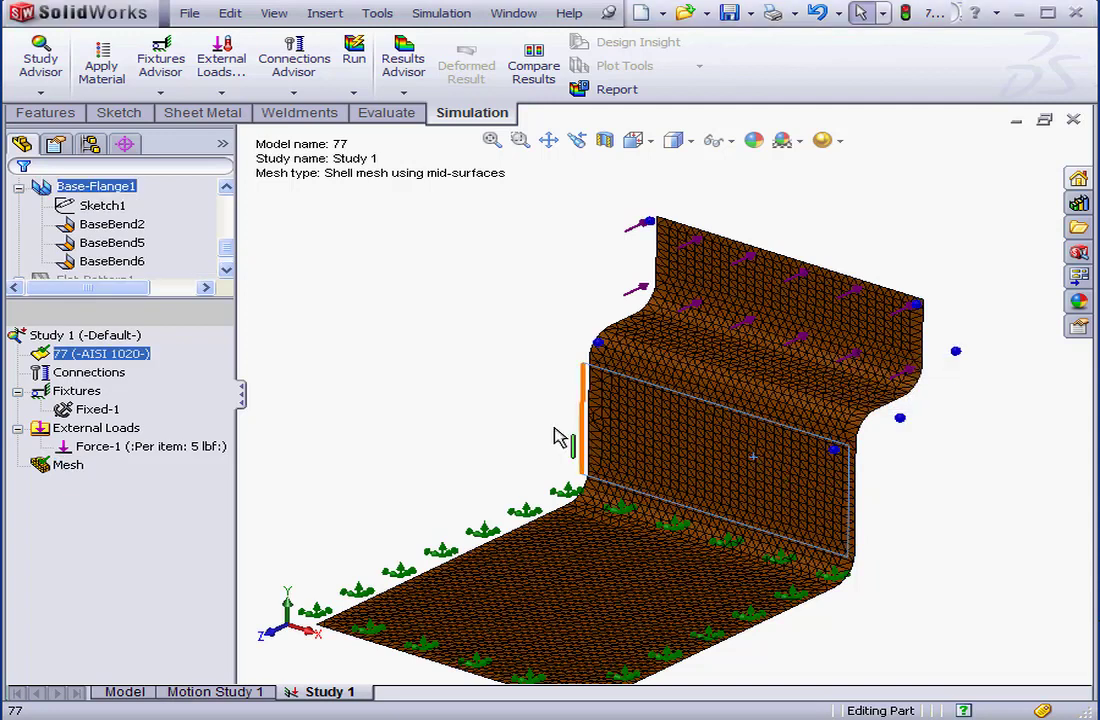
left_click(70, 466)
right_click(72, 468)
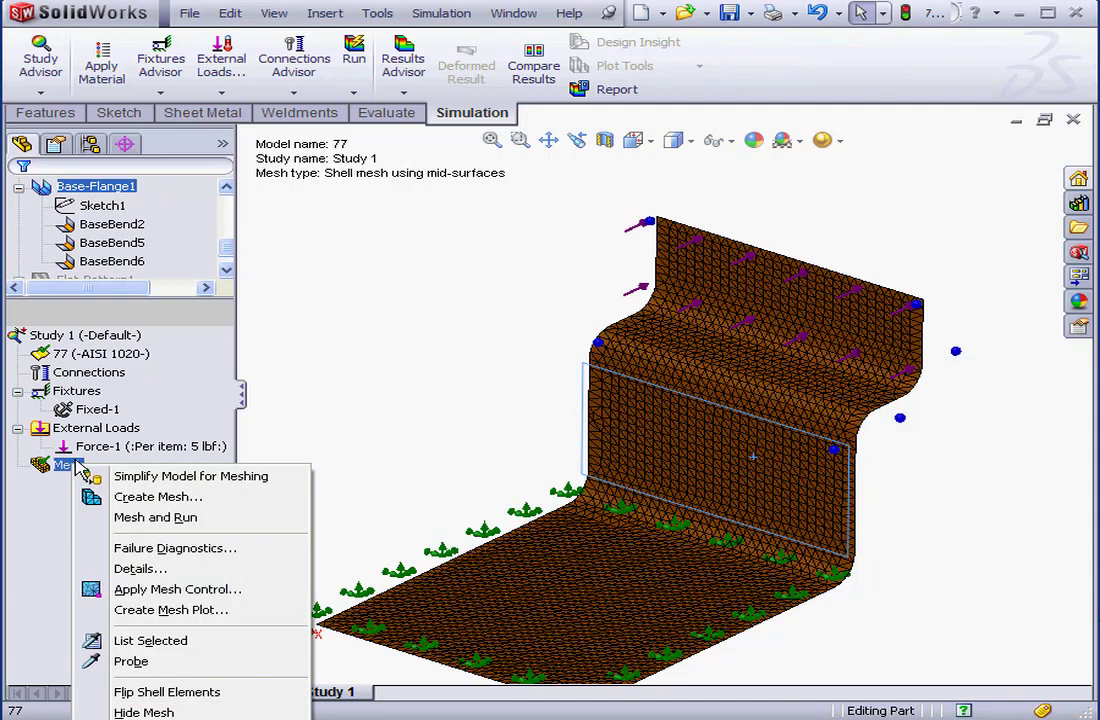
left_click(166, 698)
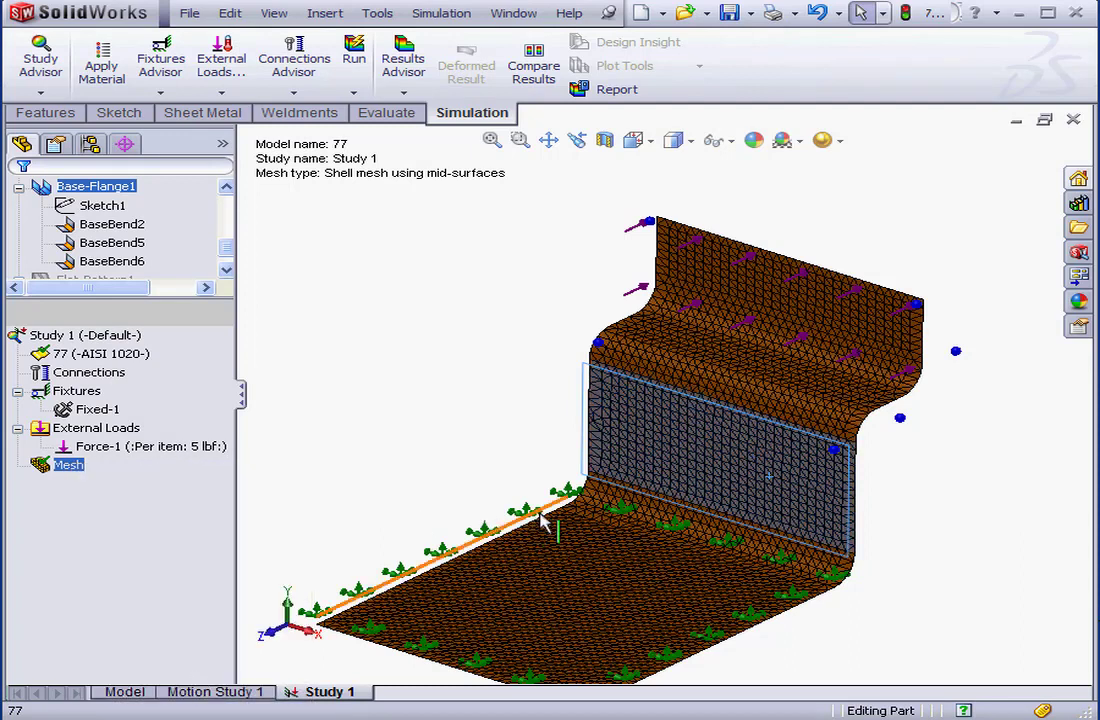
mouse_move(838, 548)
middle_mouse_down()
mouse_move(756, 516)
mouse_move(643, 520)
mouse_move(813, 520)
mouse_move(835, 535)
middle_mouse_up()
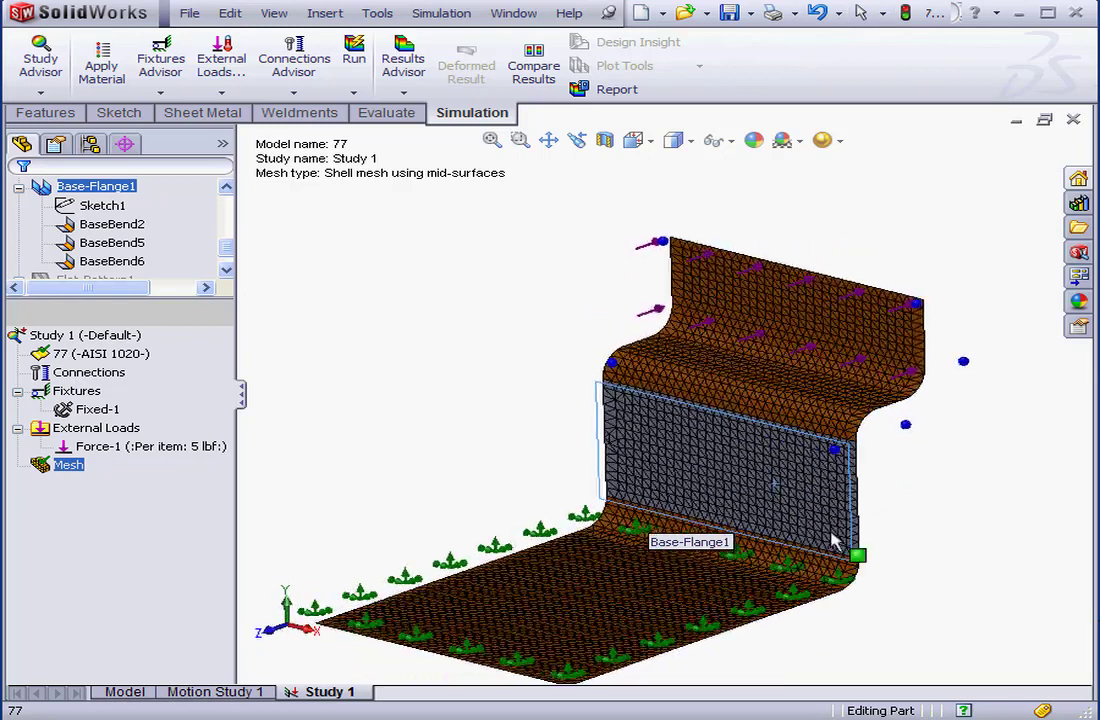
right_click(74, 468)
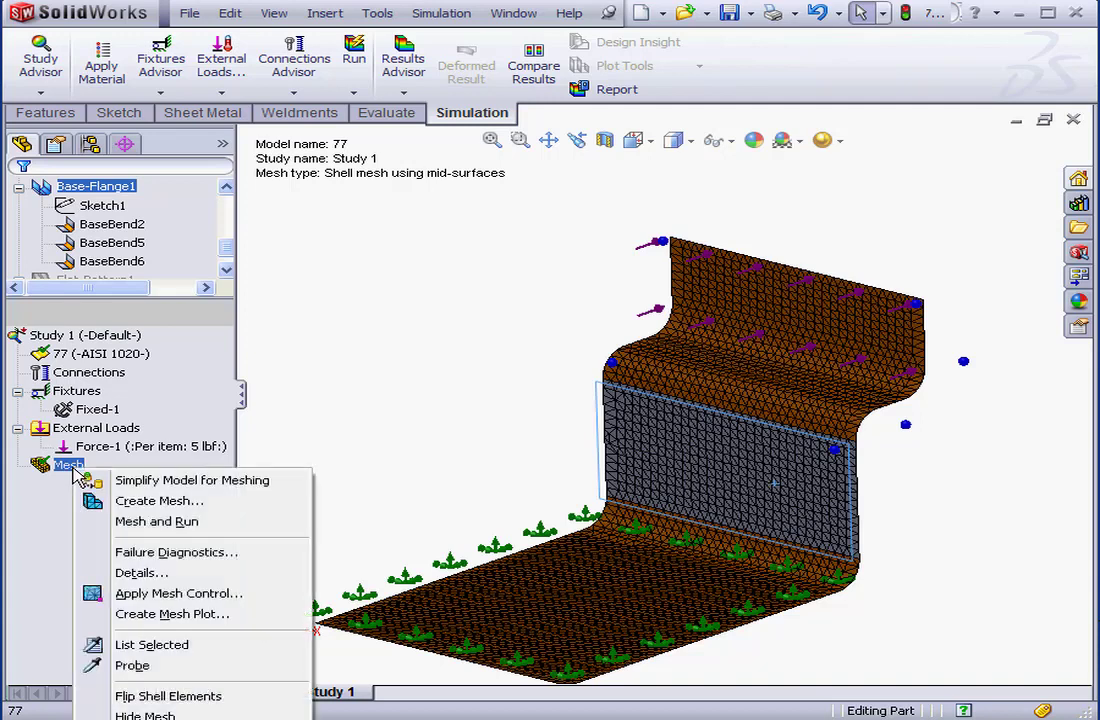
left_click(162, 695)
left_click(408, 392)
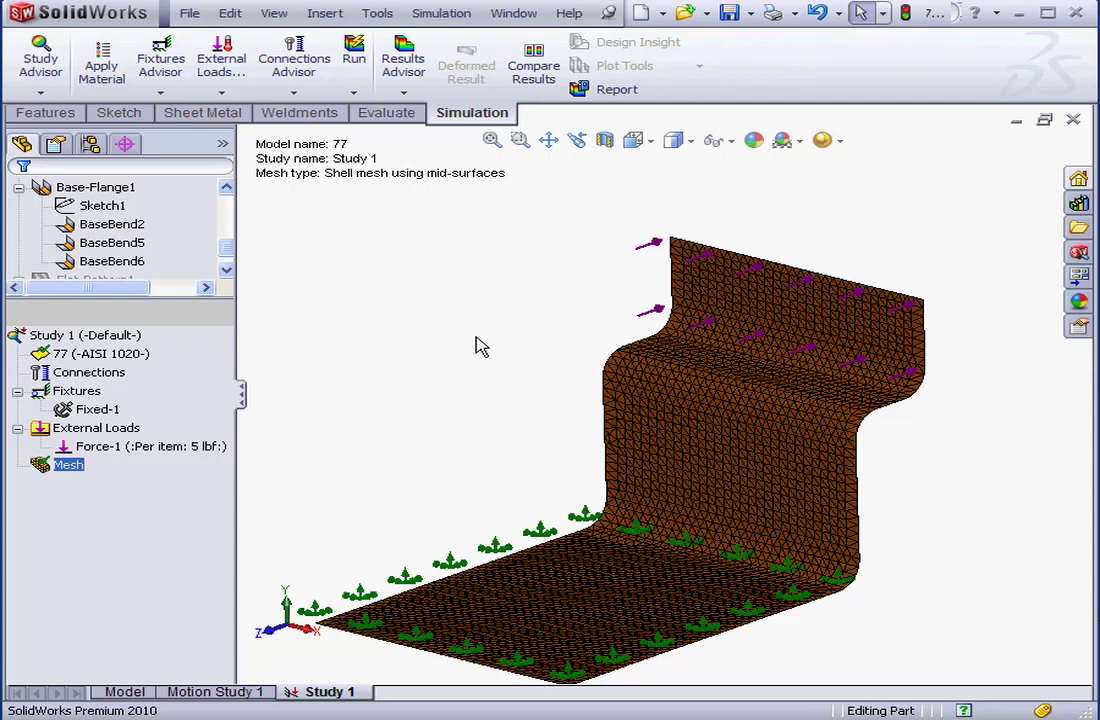
Review the mesh details, then solve Study 1 for von Mises stress peaking at 15,584.5 psi.
right_click(72, 465)
left_click(139, 567)
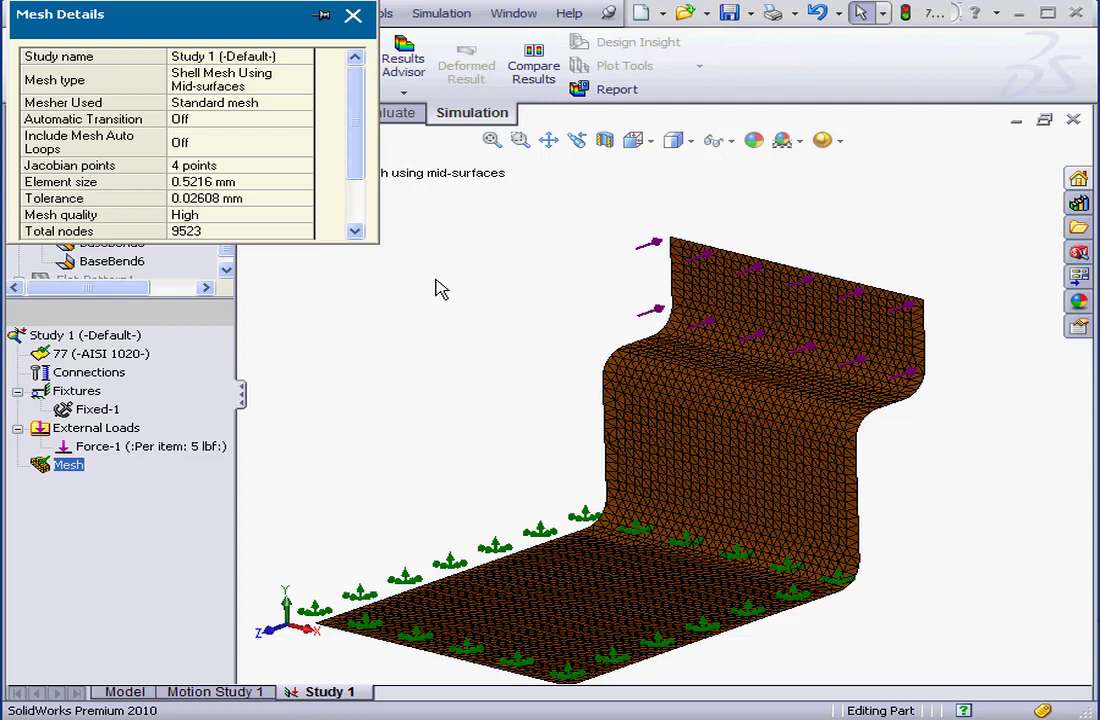
scroll(360, 190, "down", 1)
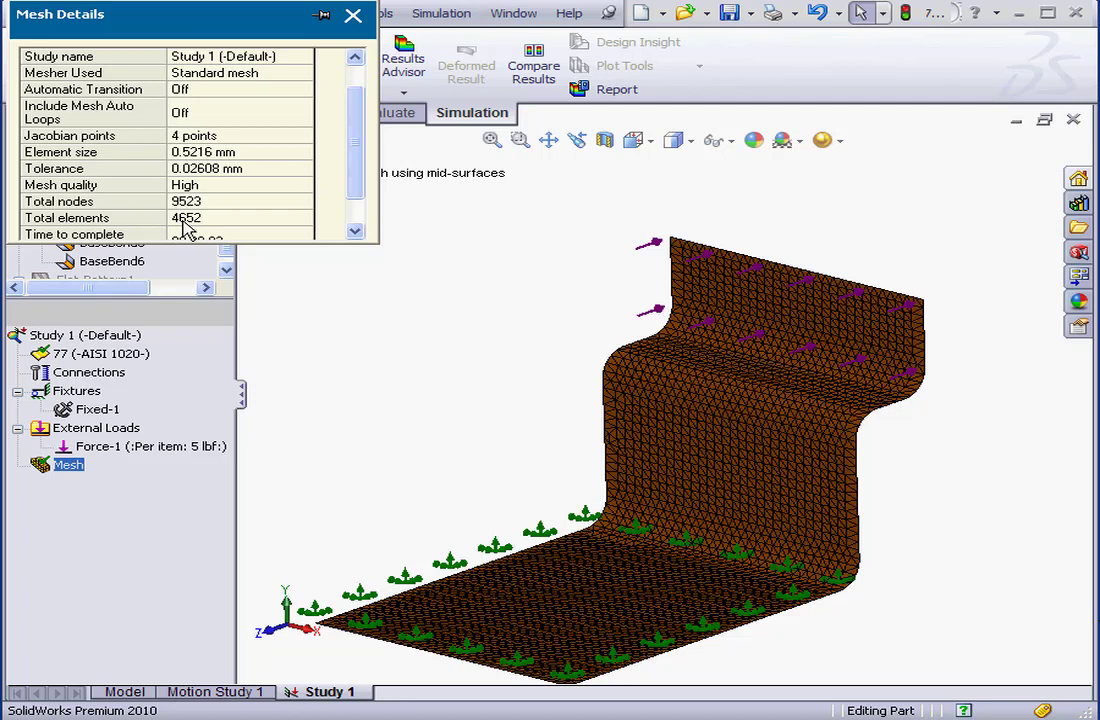
left_click(352, 16)
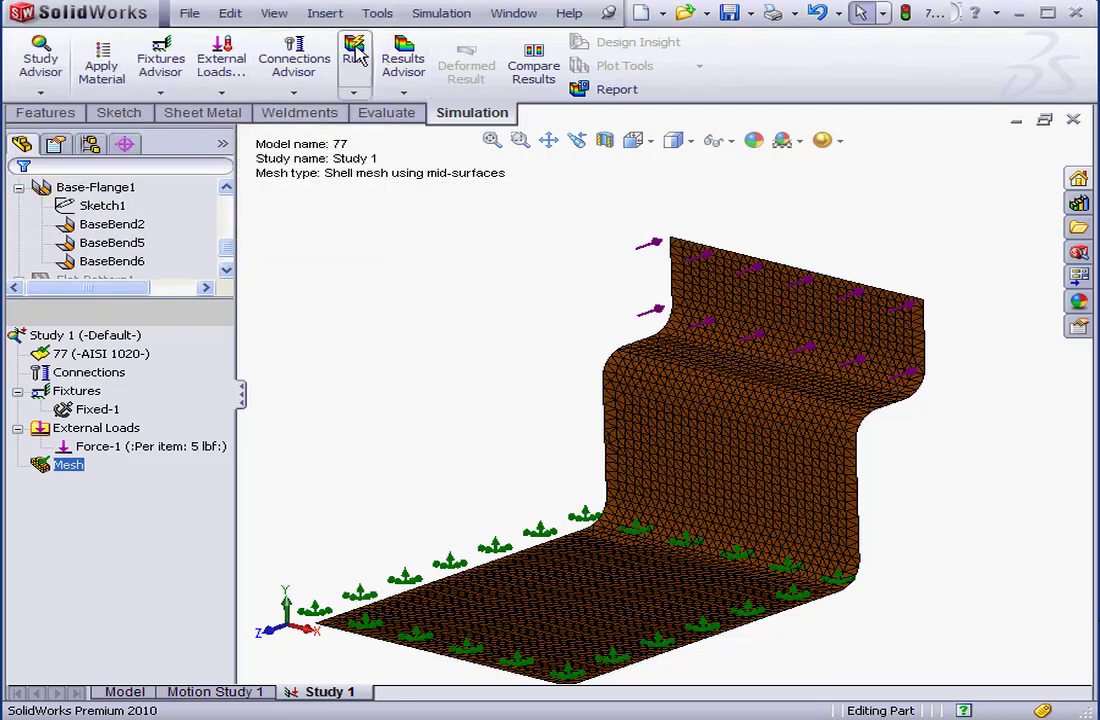
left_click(356, 56)
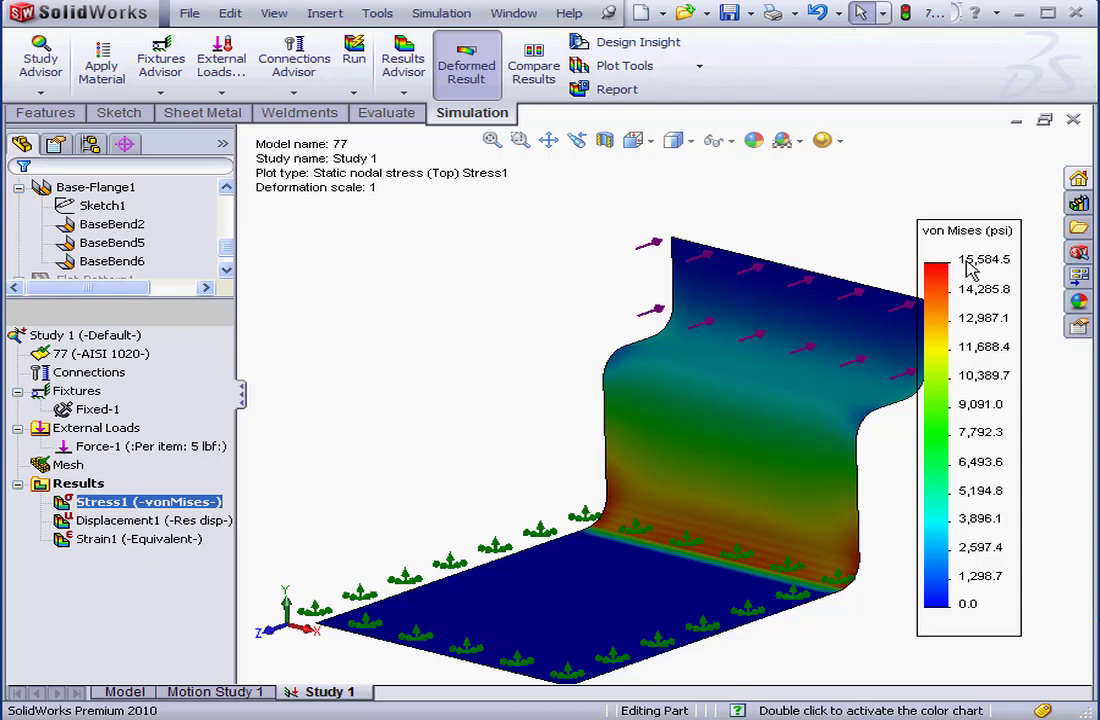
Define a default factor of safety plot, showing a minimum of 3.3.
right_click(80, 487)
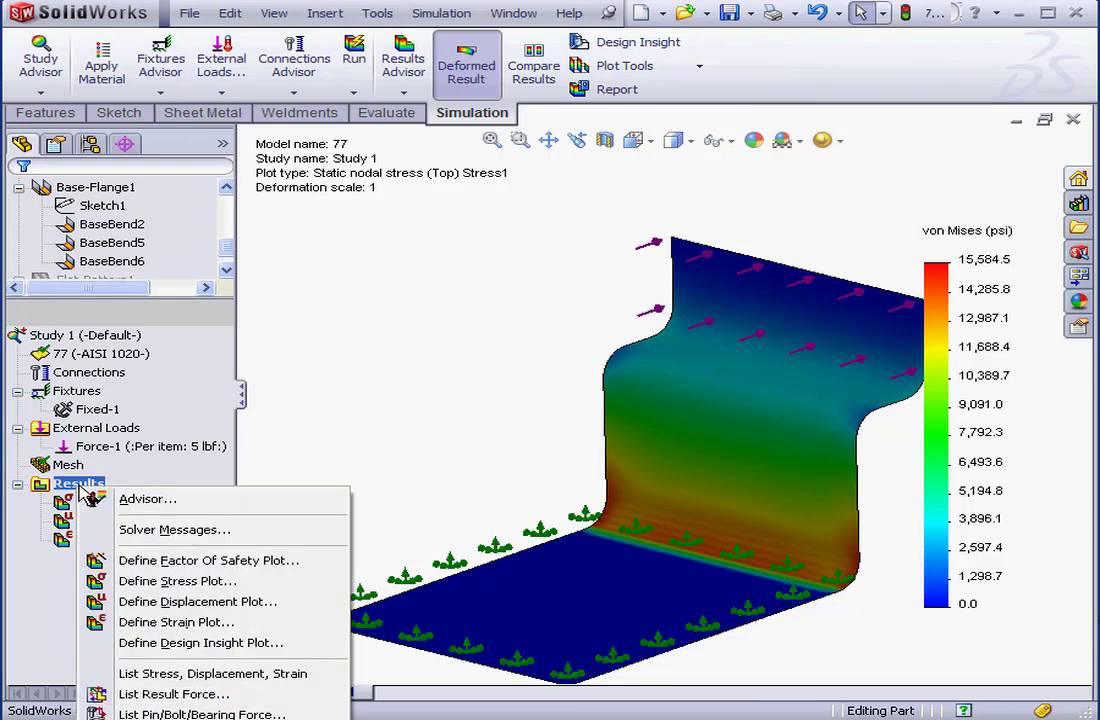
left_click(150, 561)
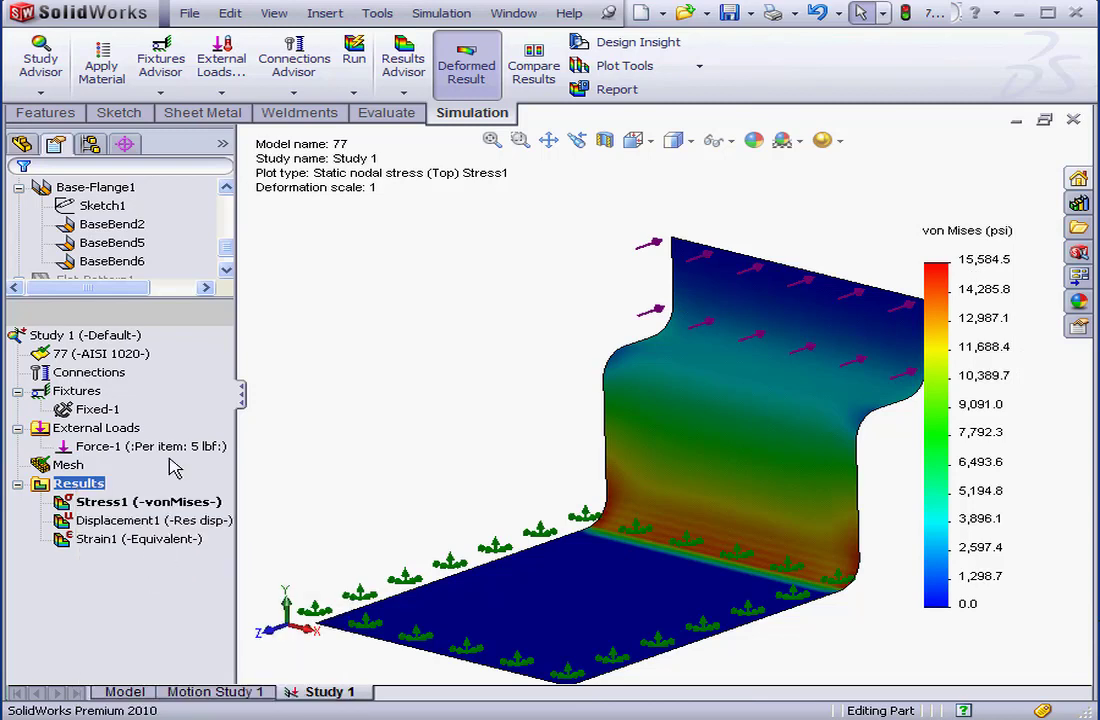
left_click(221, 196)
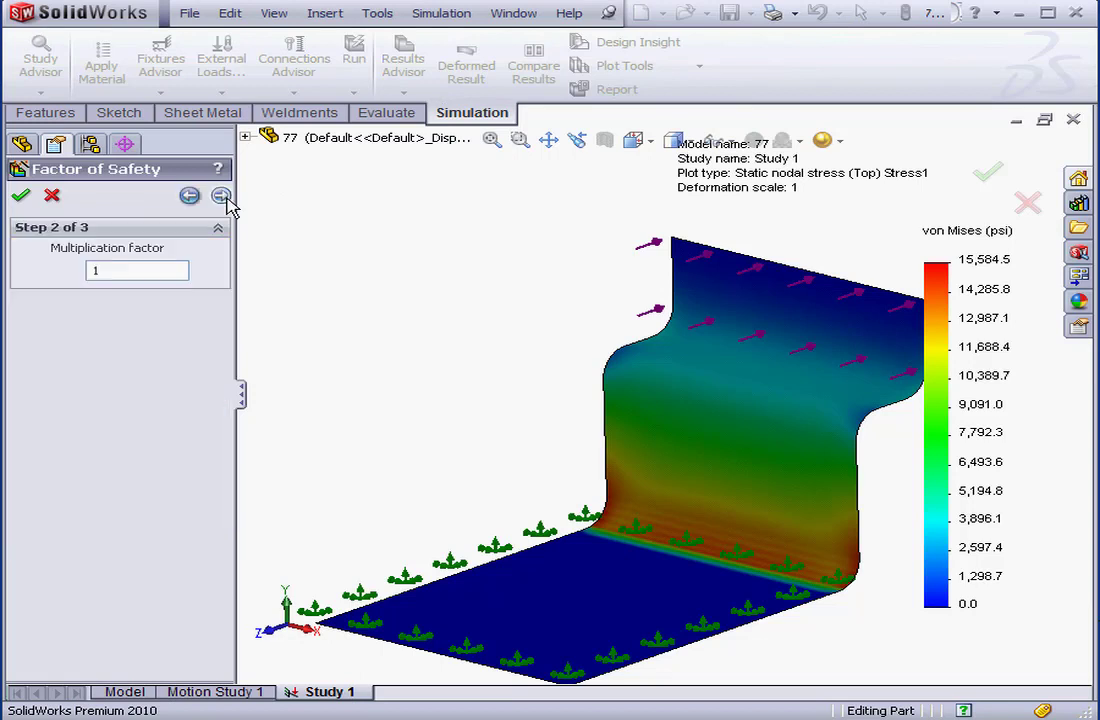
left_click(224, 198)
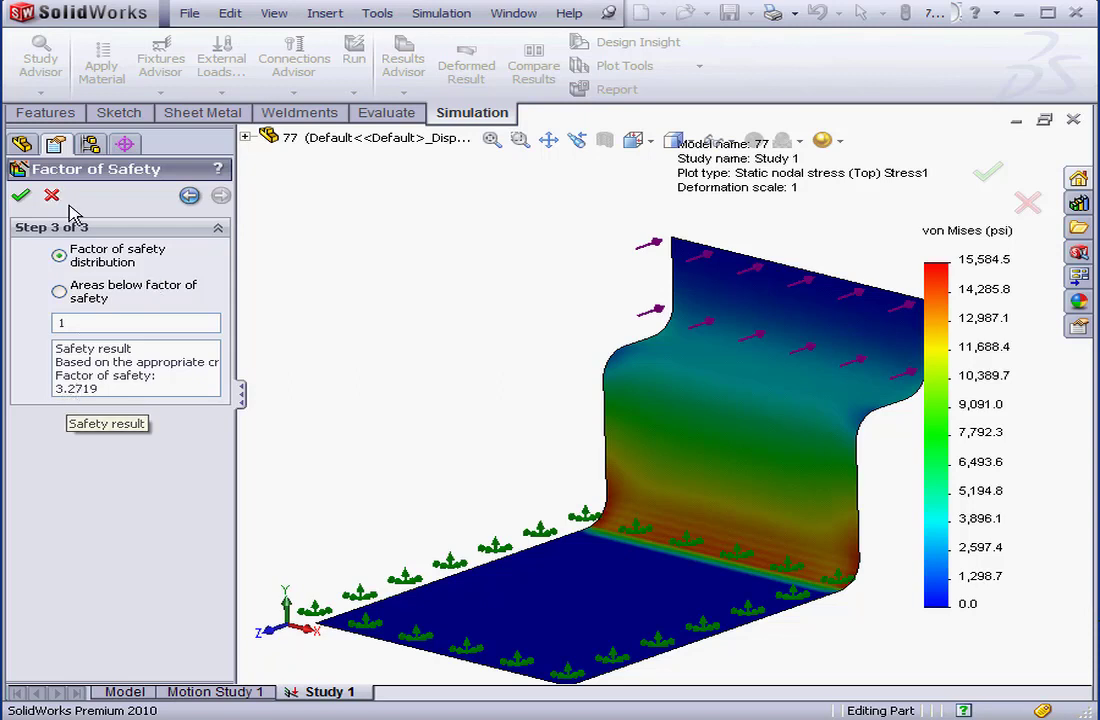
left_click(21, 195)
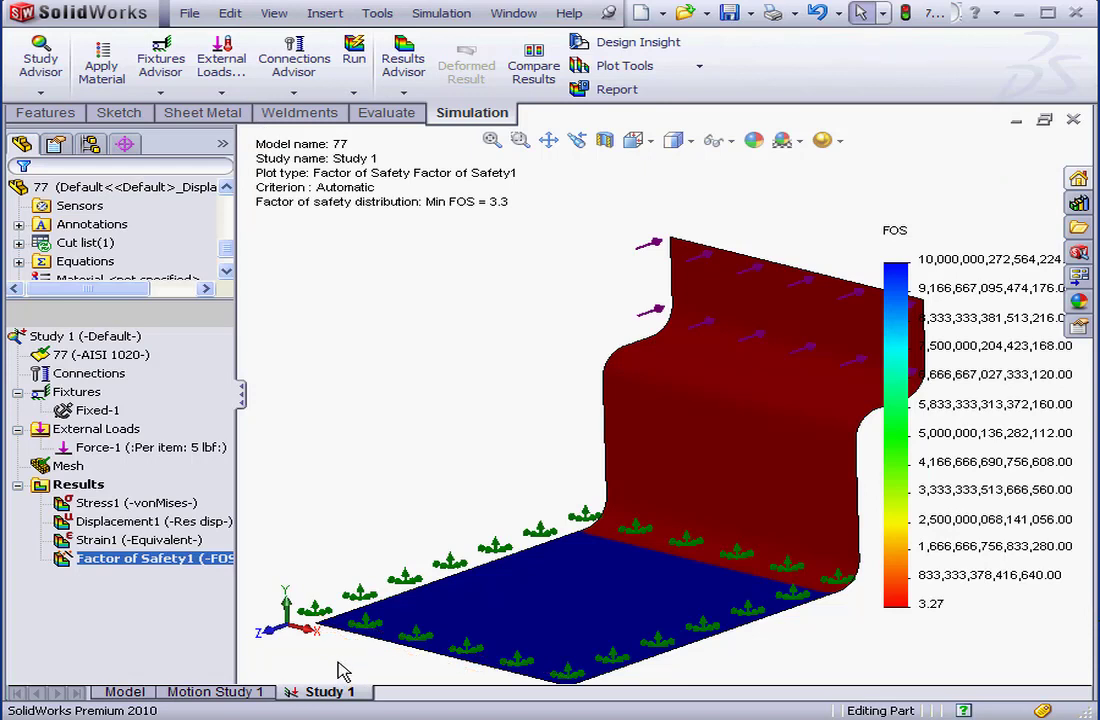
Duplicate Study 1 into a new study named Study 2.
right_click(333, 700)
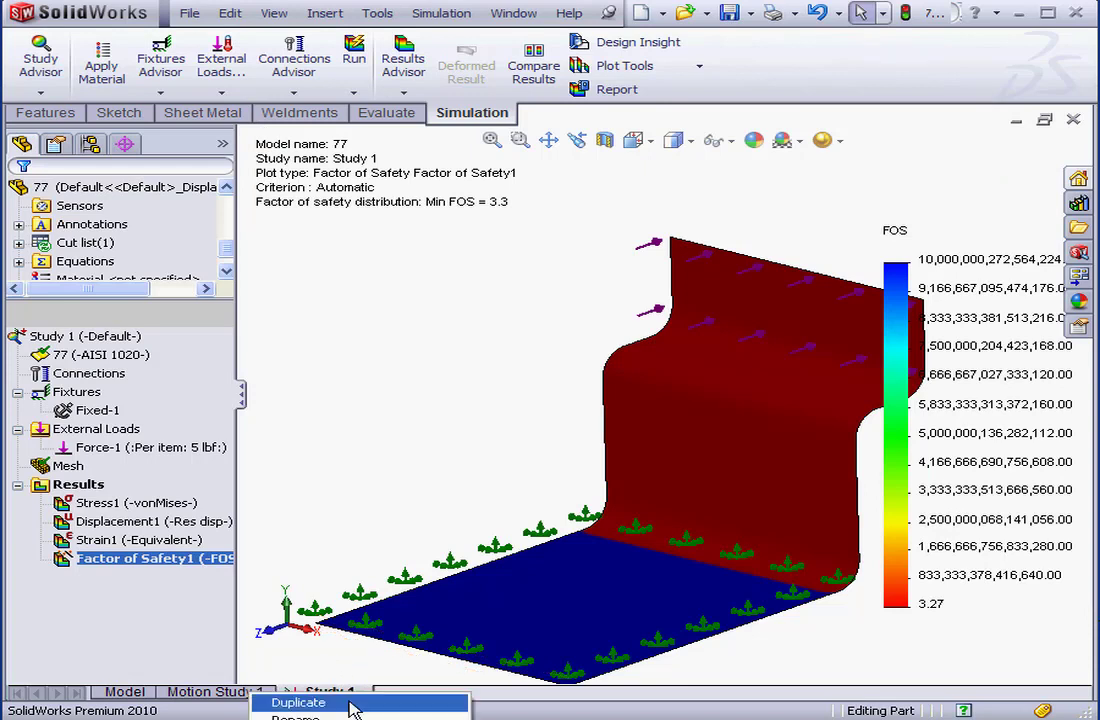
left_click(316, 703)
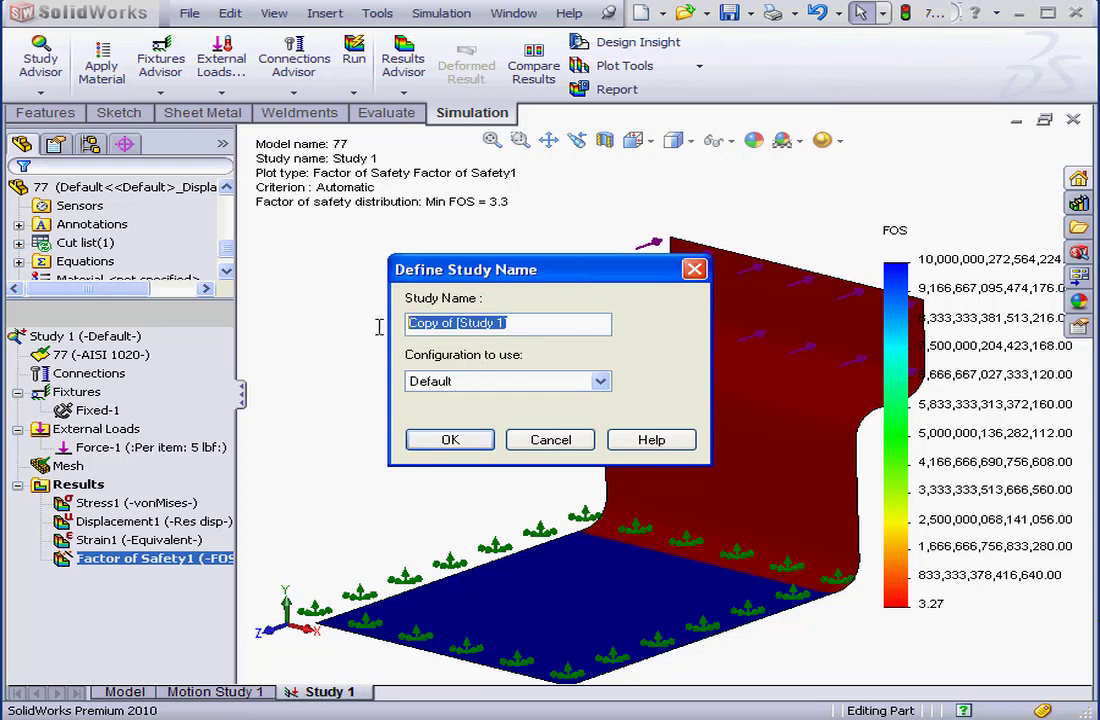
type("Study 2")
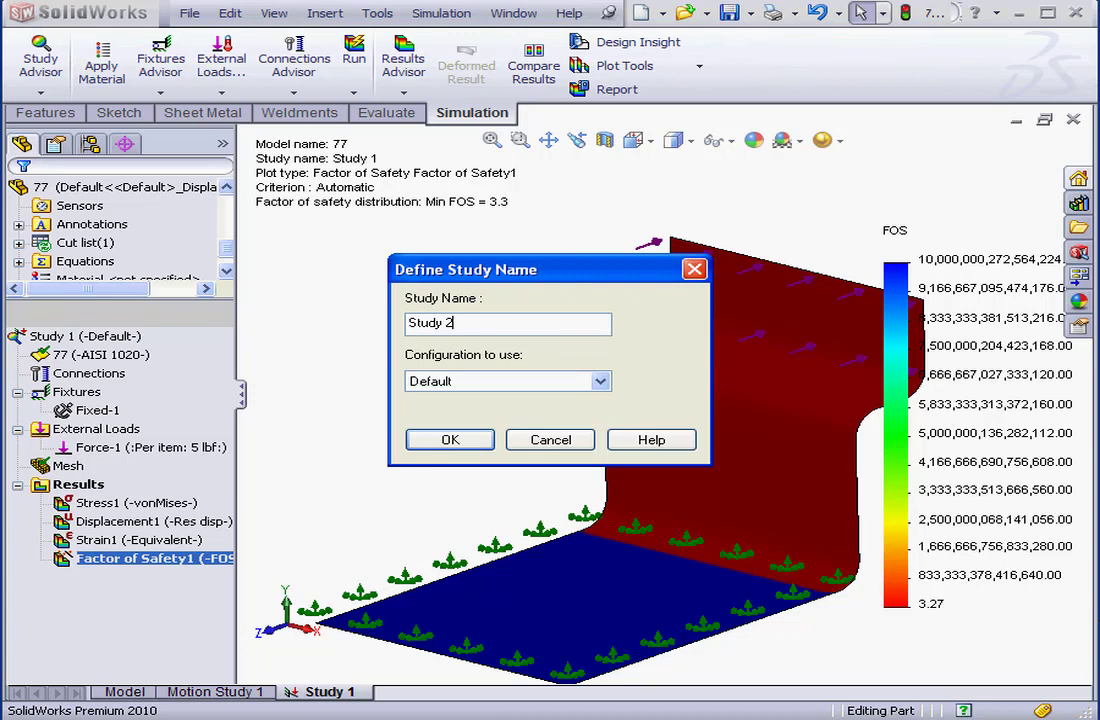
left_click(484, 441)
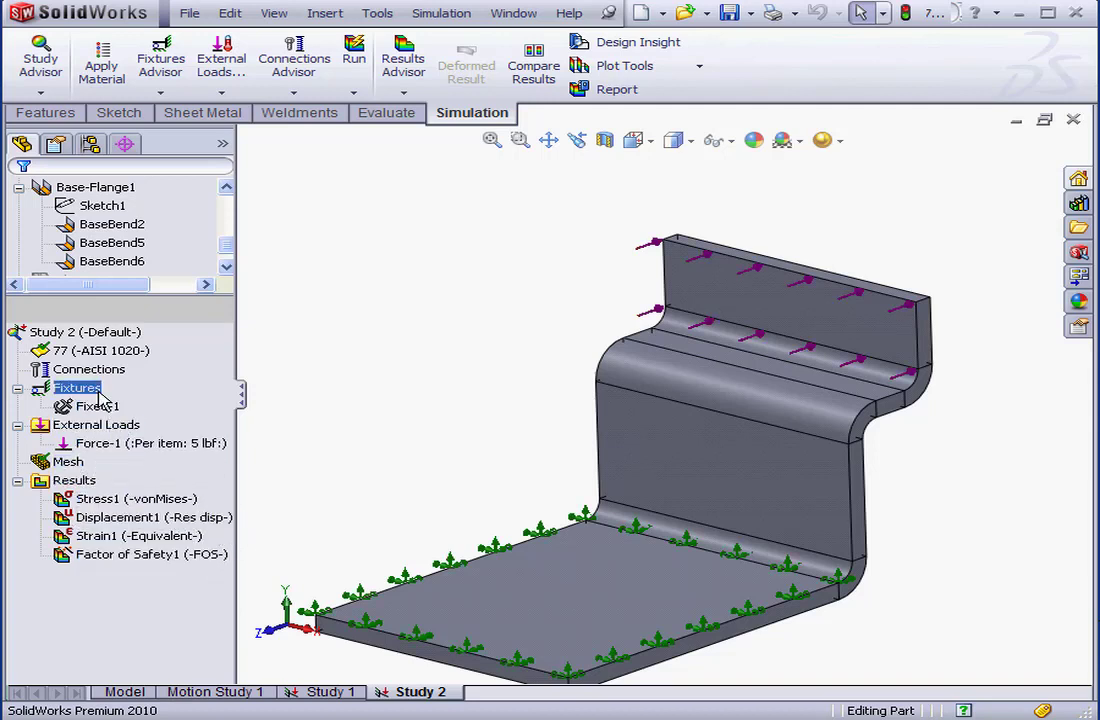
Set part 77 in Study 2 to Treat as Solid.
mouse_move(98, 442)
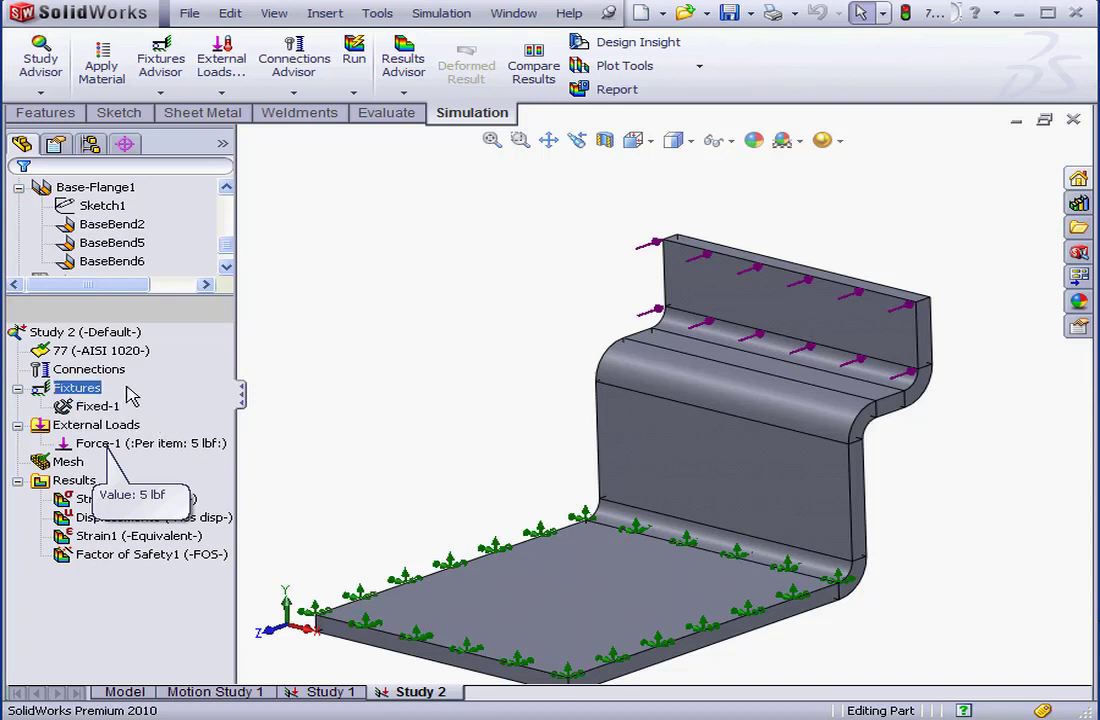
right_click(82, 357)
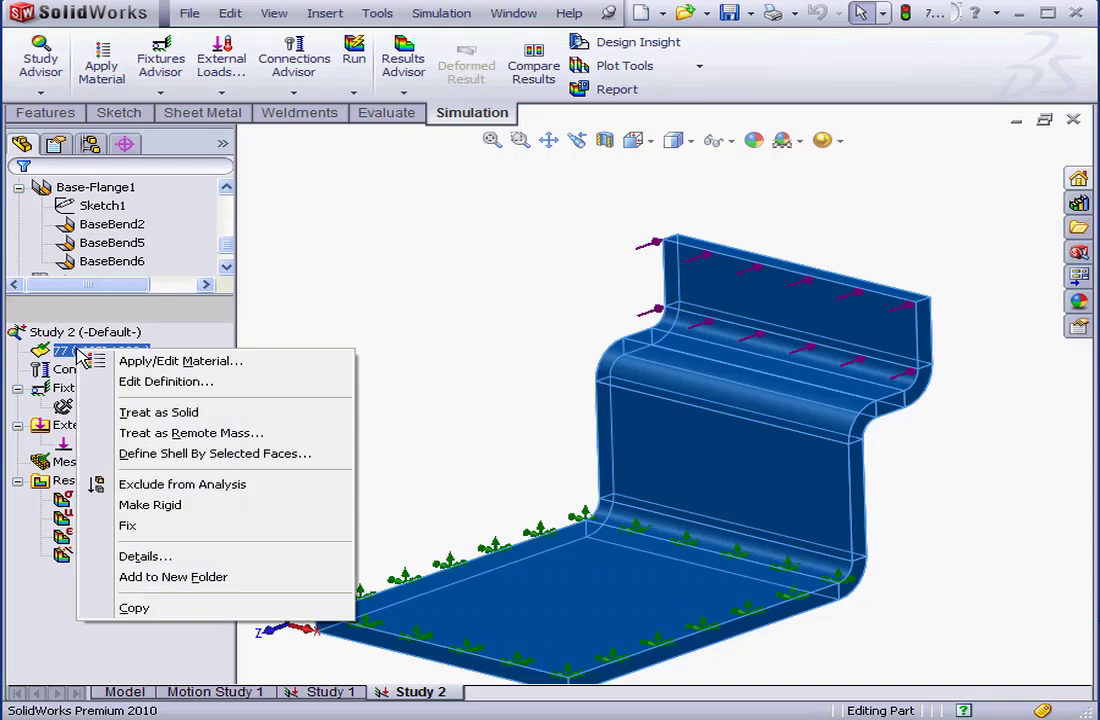
left_click(181, 413)
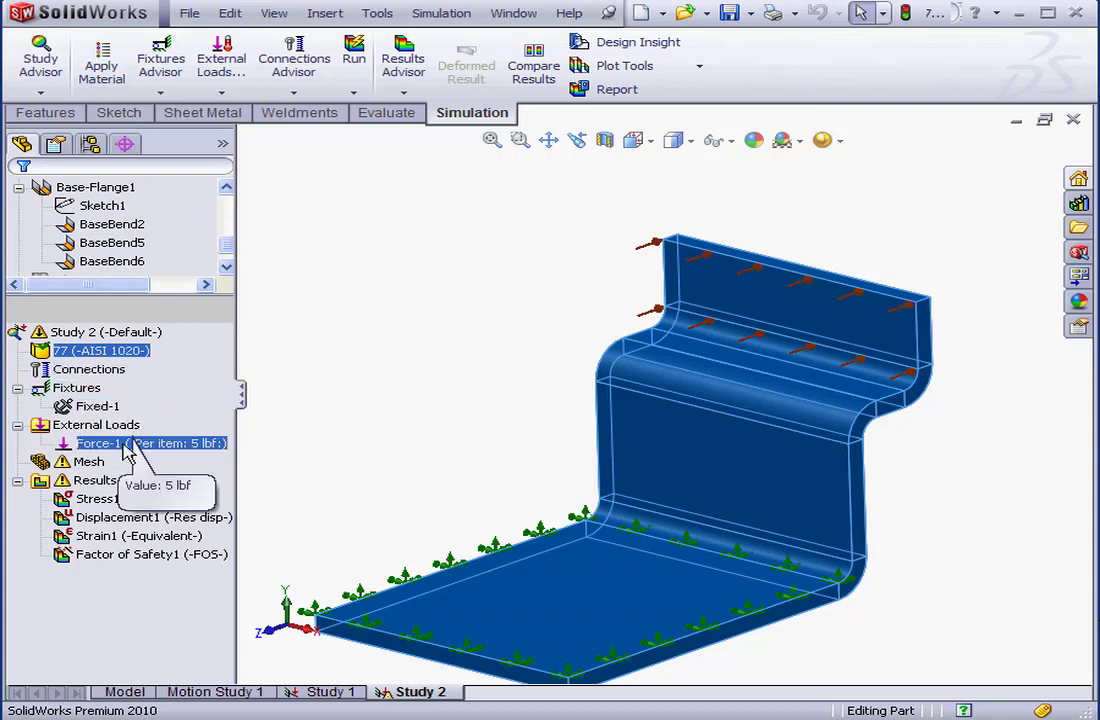
Remesh Study 2 with a solid mesh at reset default density, discarding old results.
right_click(80, 466)
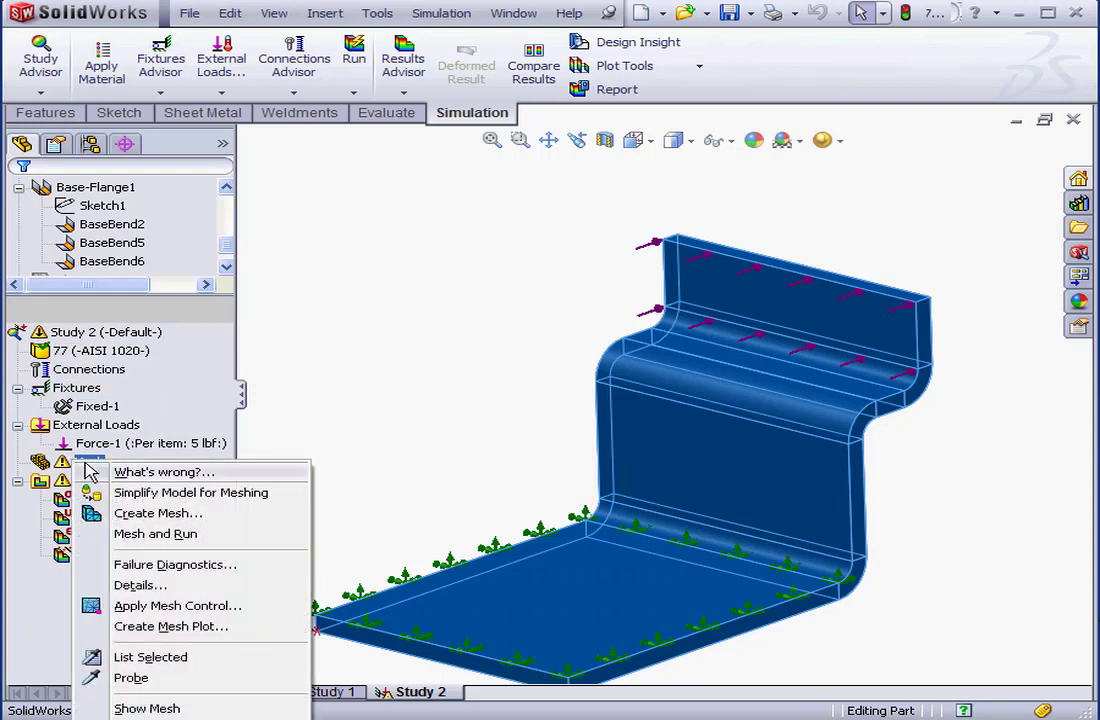
left_click(159, 516)
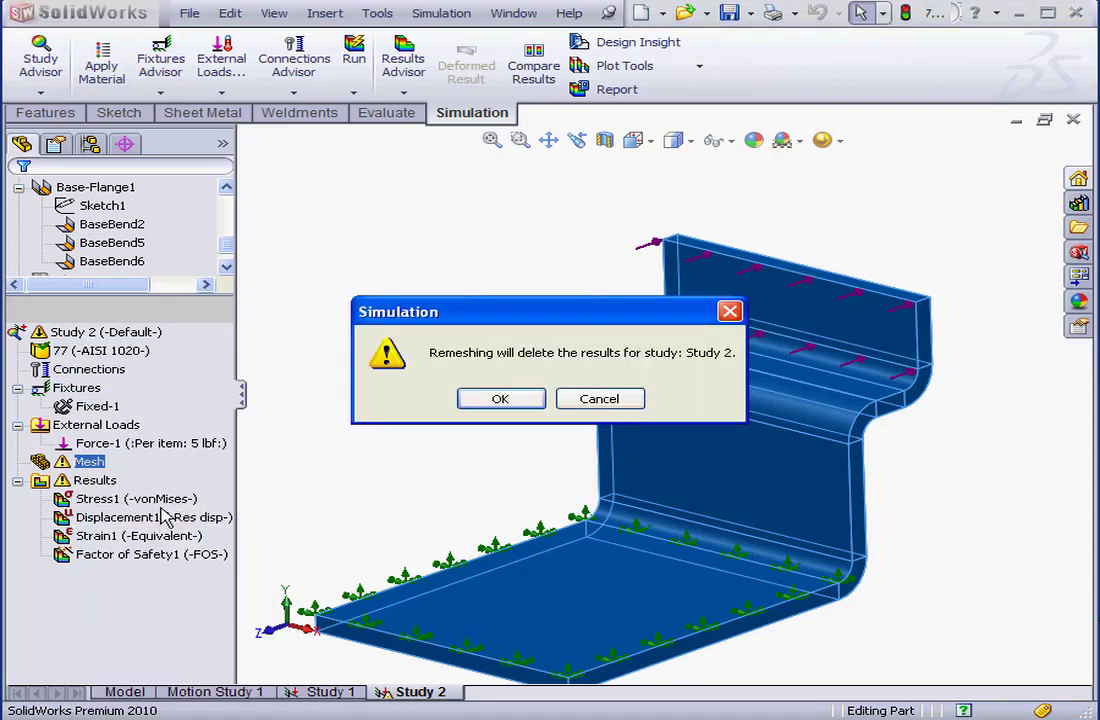
left_click(503, 396)
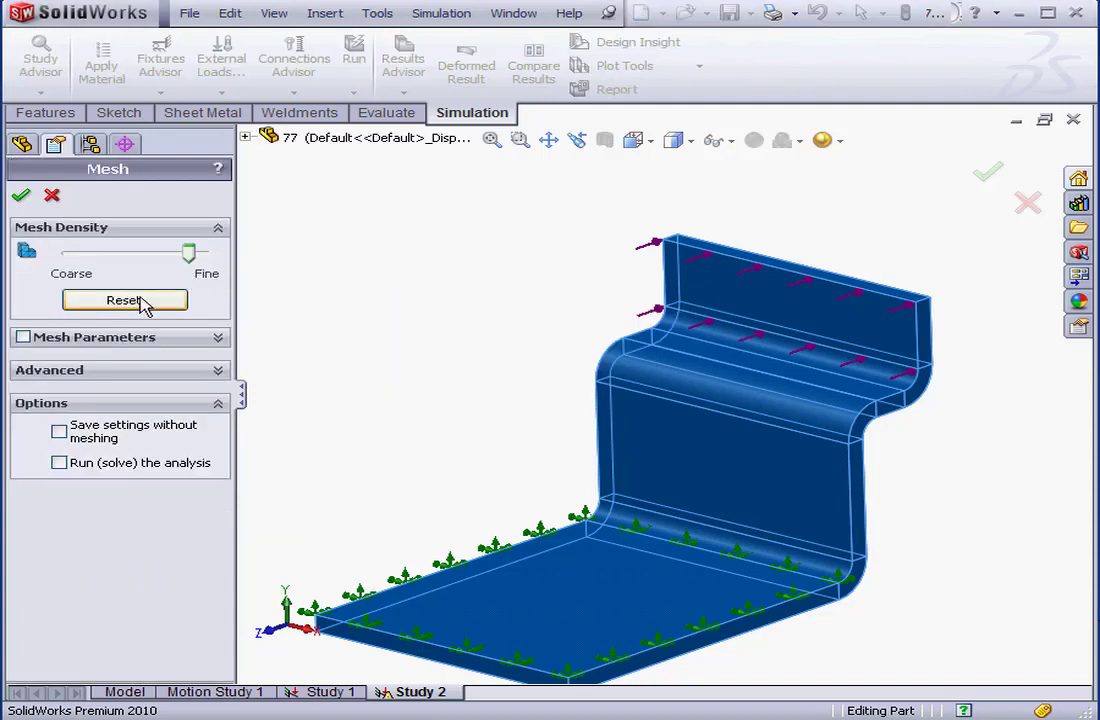
left_click(140, 302)
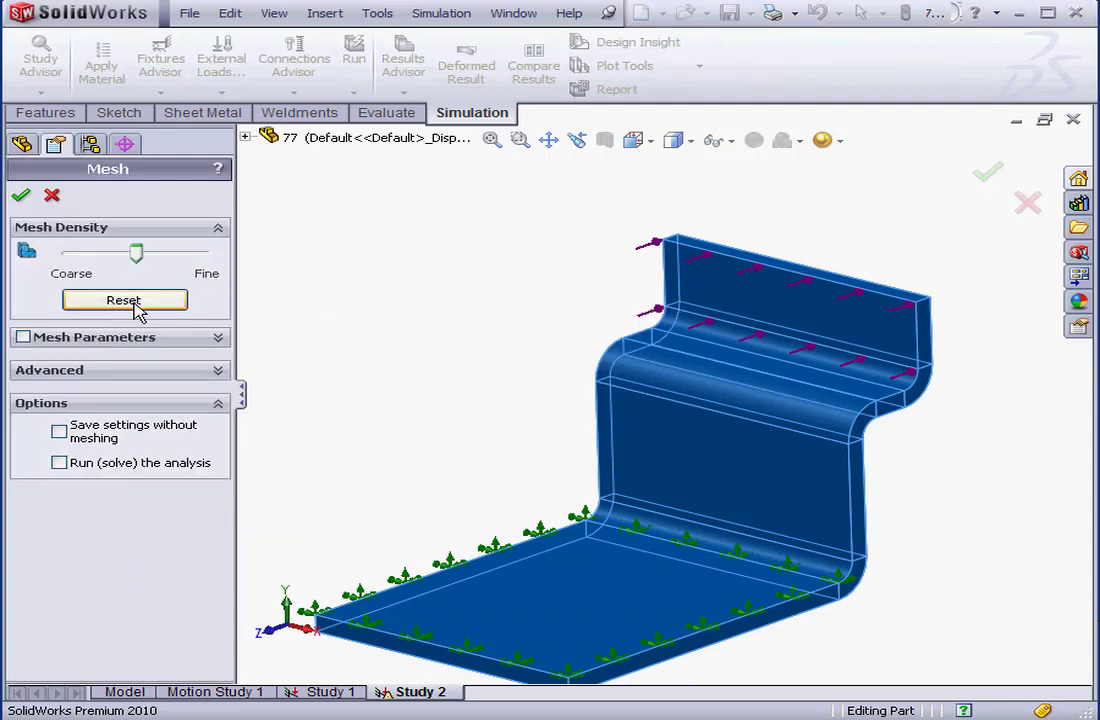
left_click(21, 195)
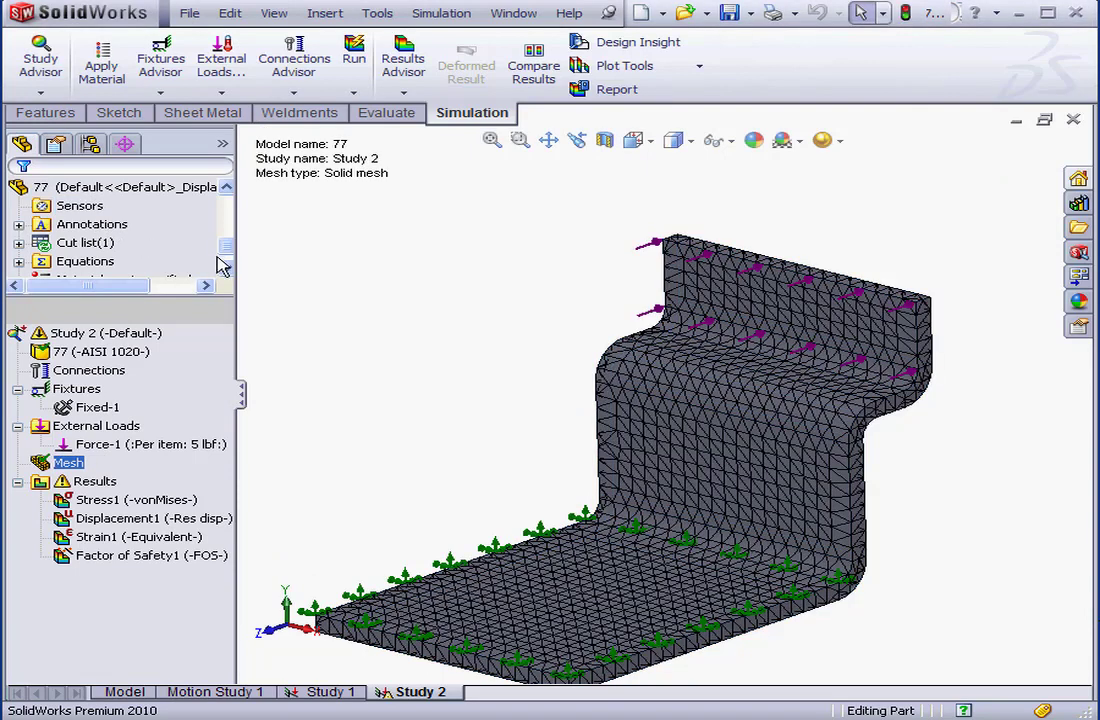
Check the solid mesh details, solve Study 2, and show Factor of Safety1 (minimum 2.8).
right_click(68, 463)
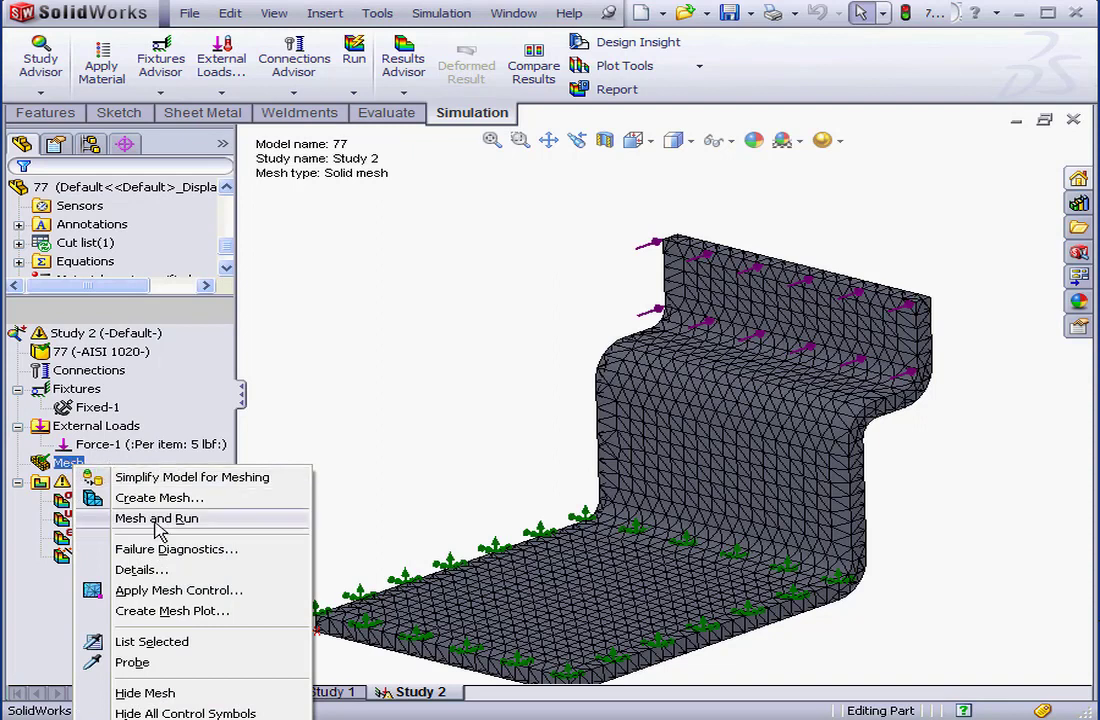
left_click(137, 570)
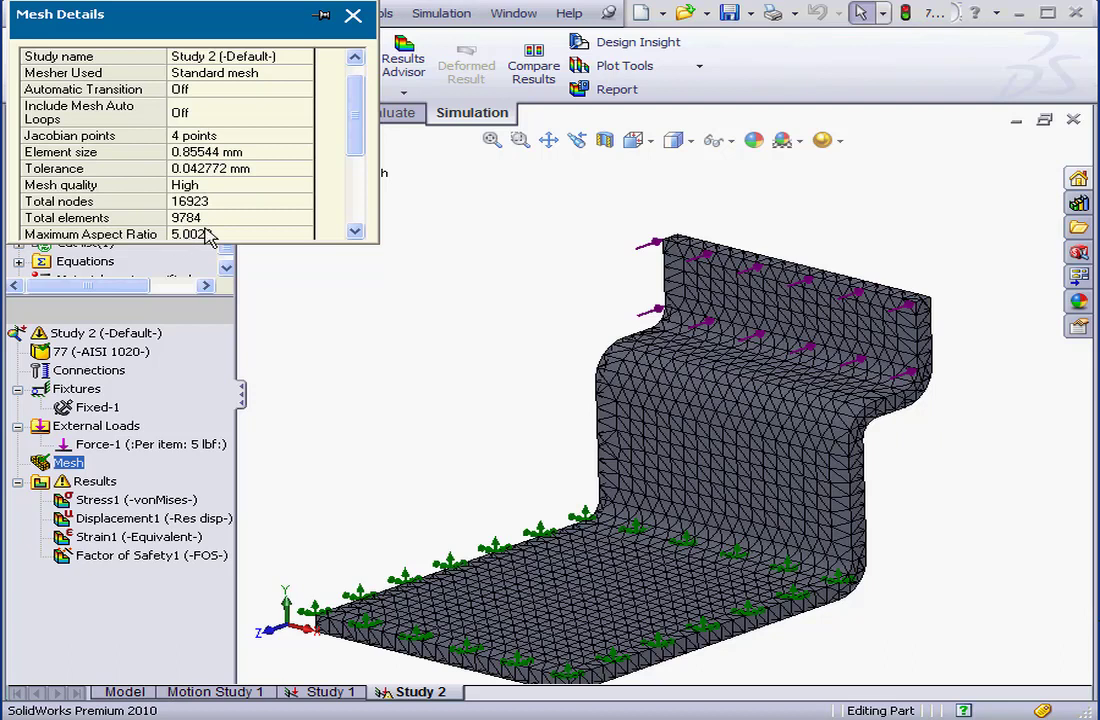
left_click(353, 15)
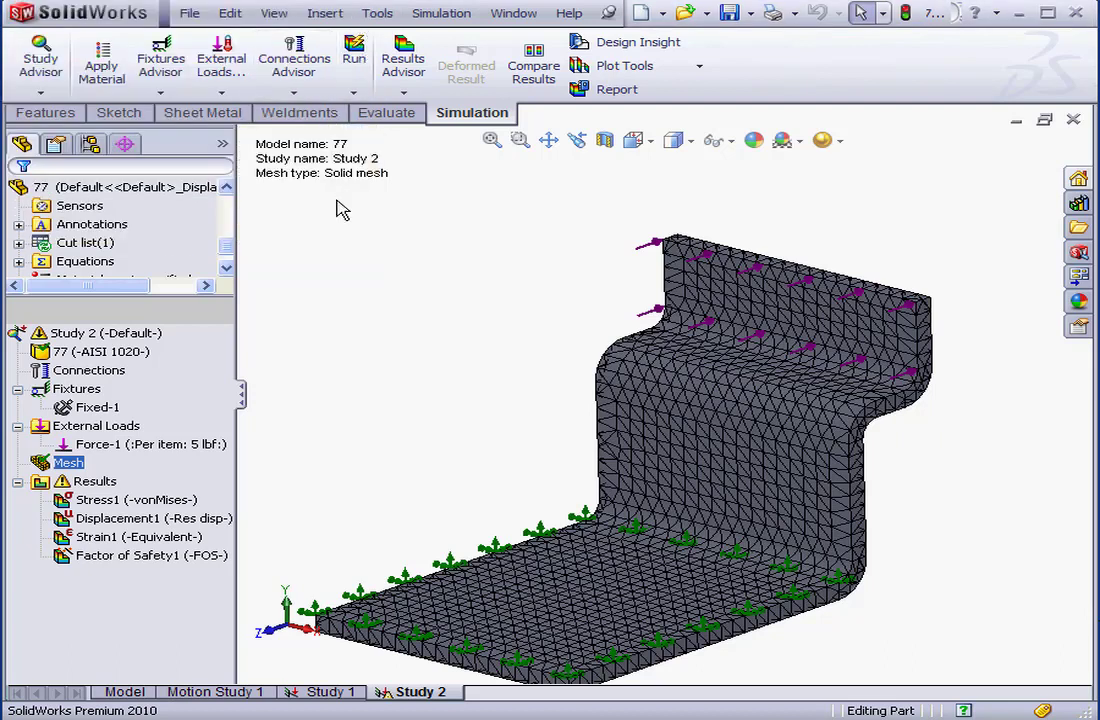
left_click(354, 52)
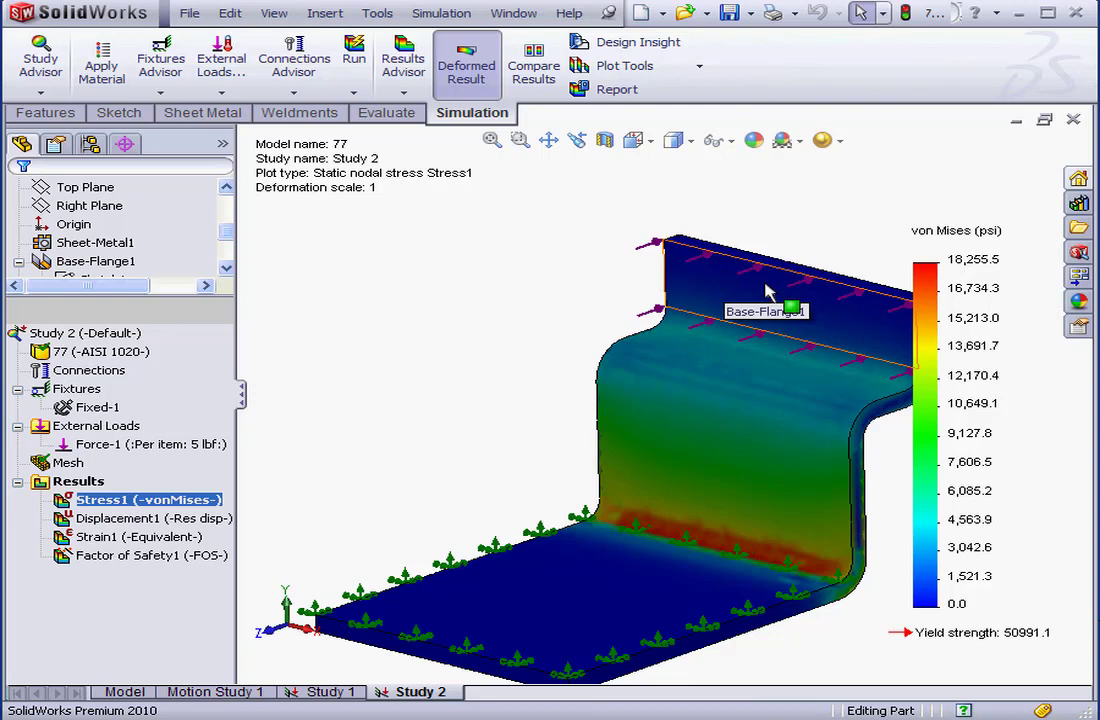
left_click(178, 558)
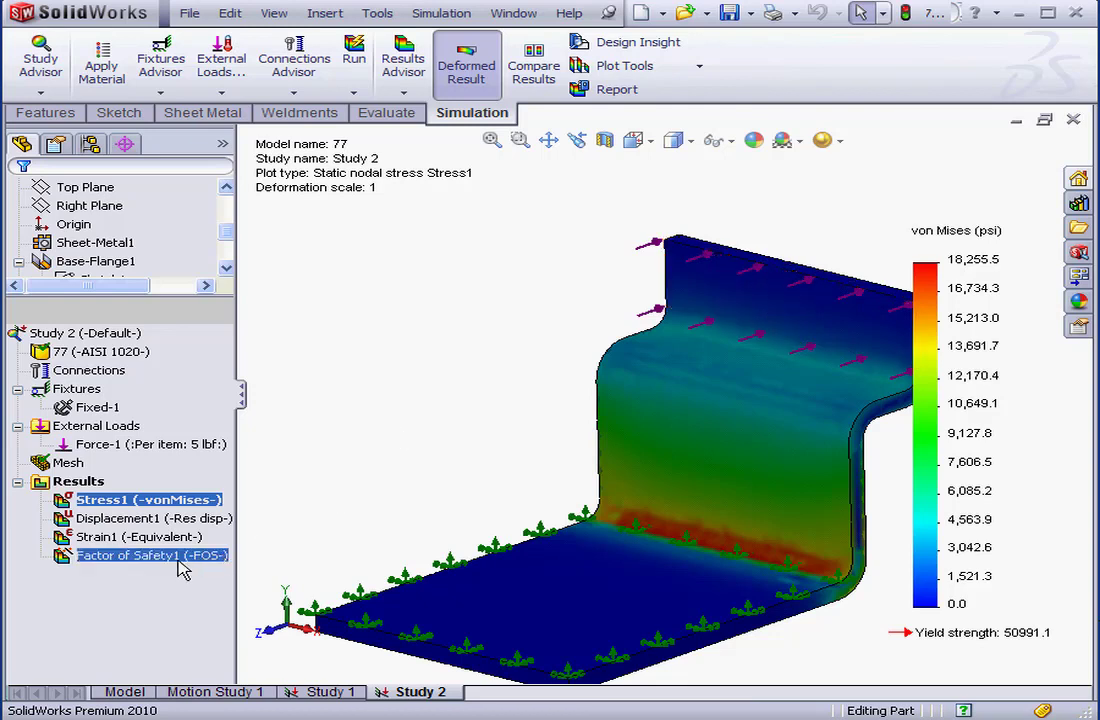
double_click(150, 560)
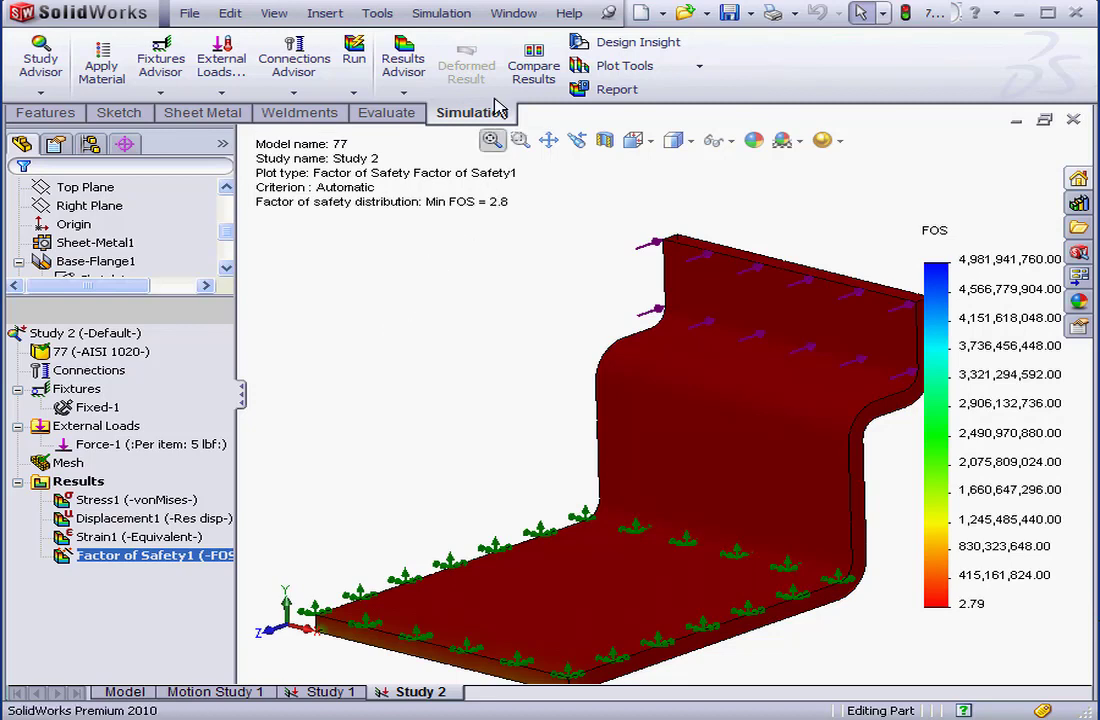
Switch to the 77A tube T-joint part and create a new static Study 1.
left_click(452, 18)
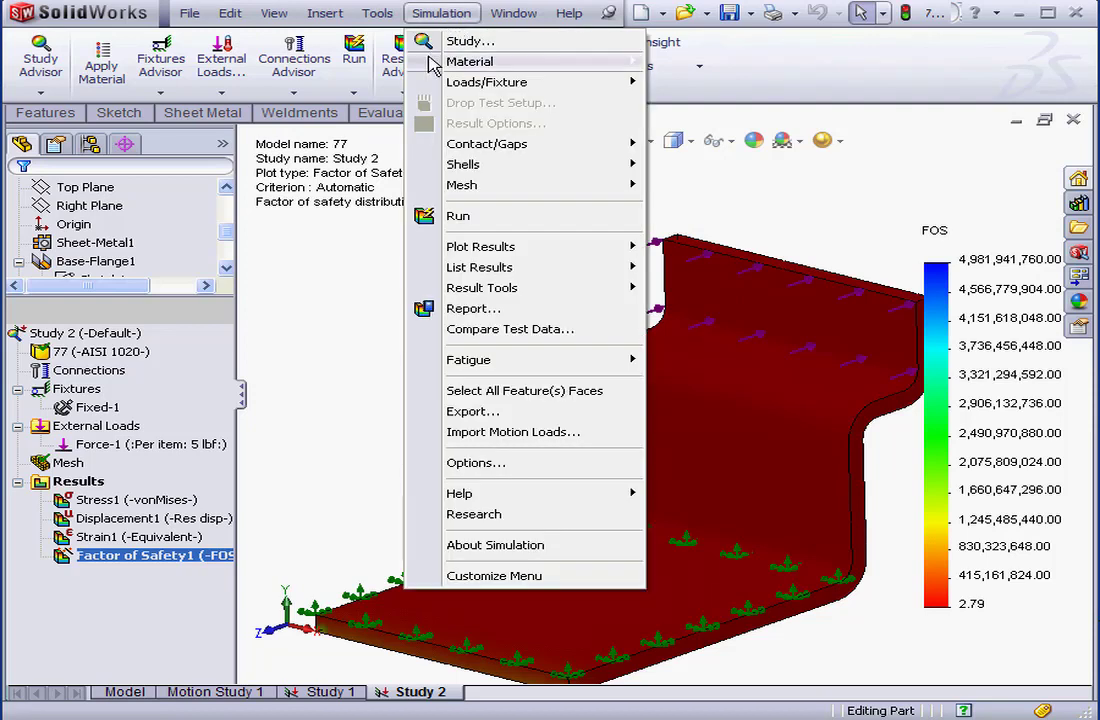
mouse_move(514, 20)
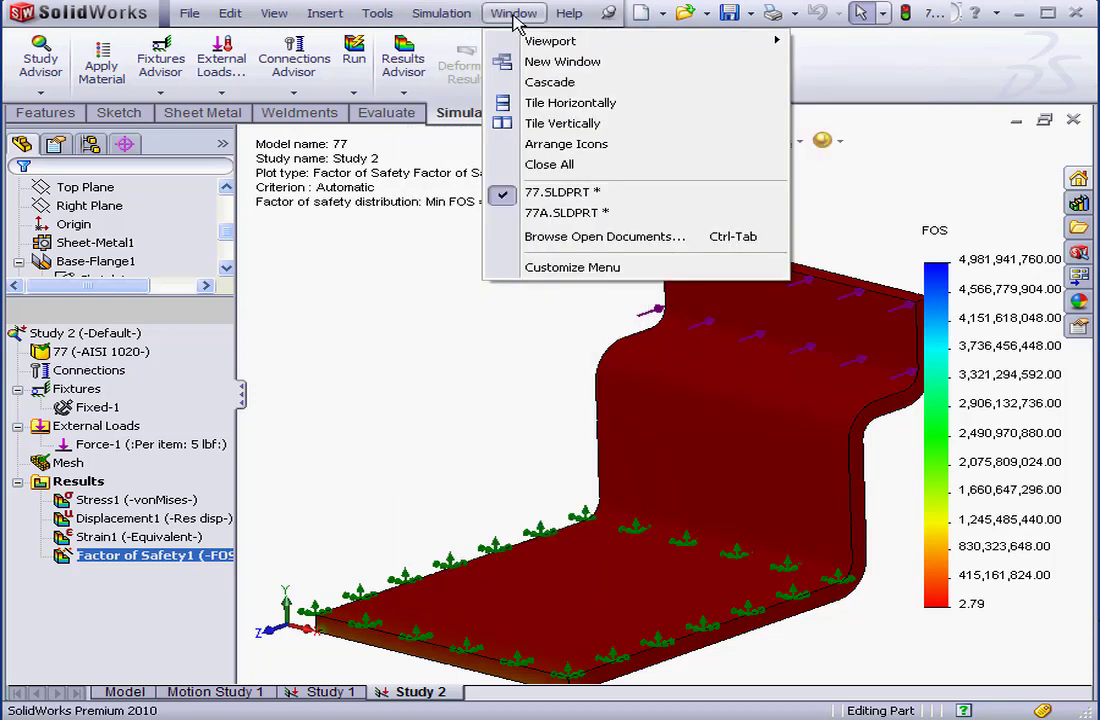
left_click(558, 213)
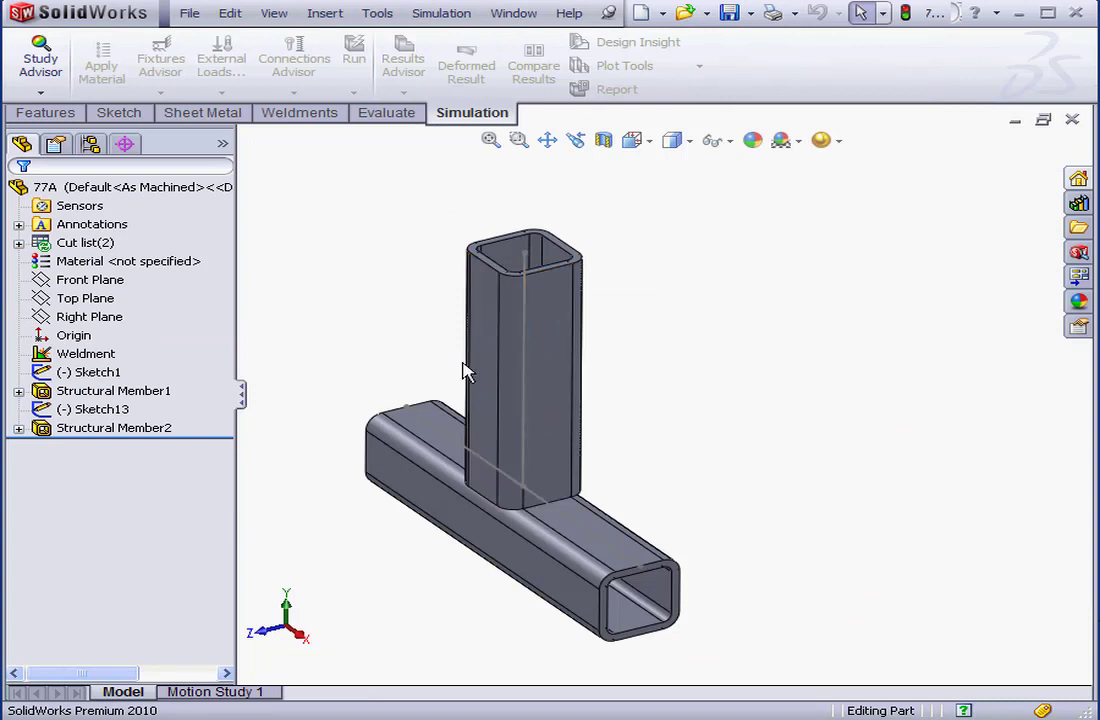
left_click(42, 93)
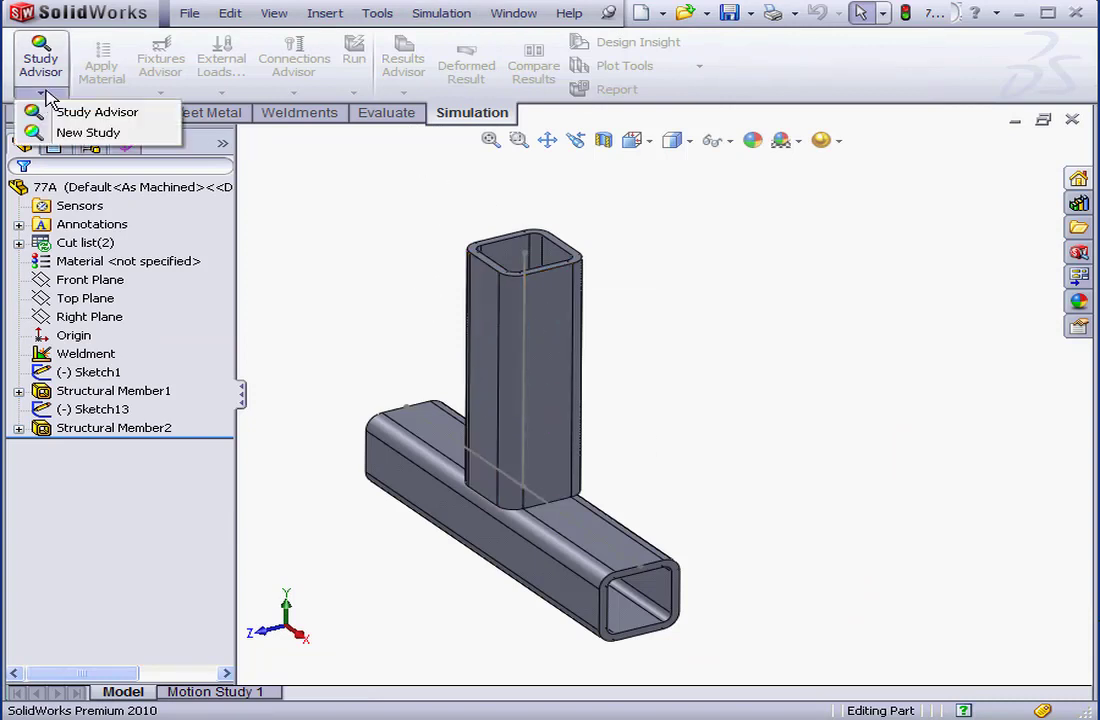
left_click(45, 131)
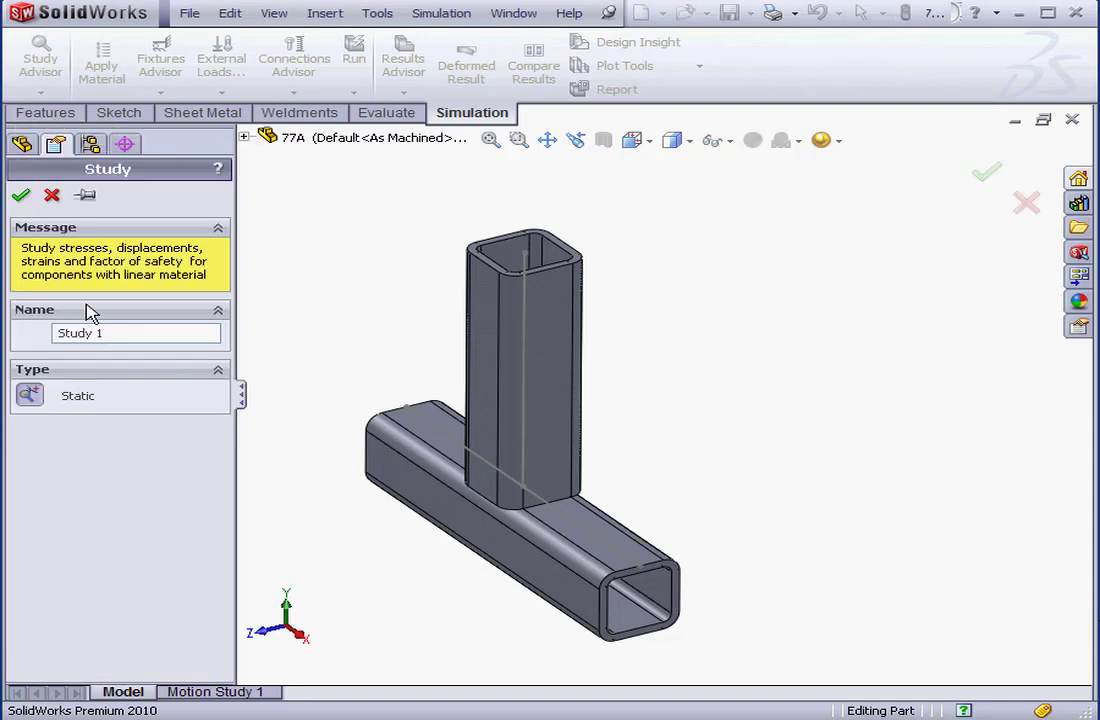
left_click(21, 195)
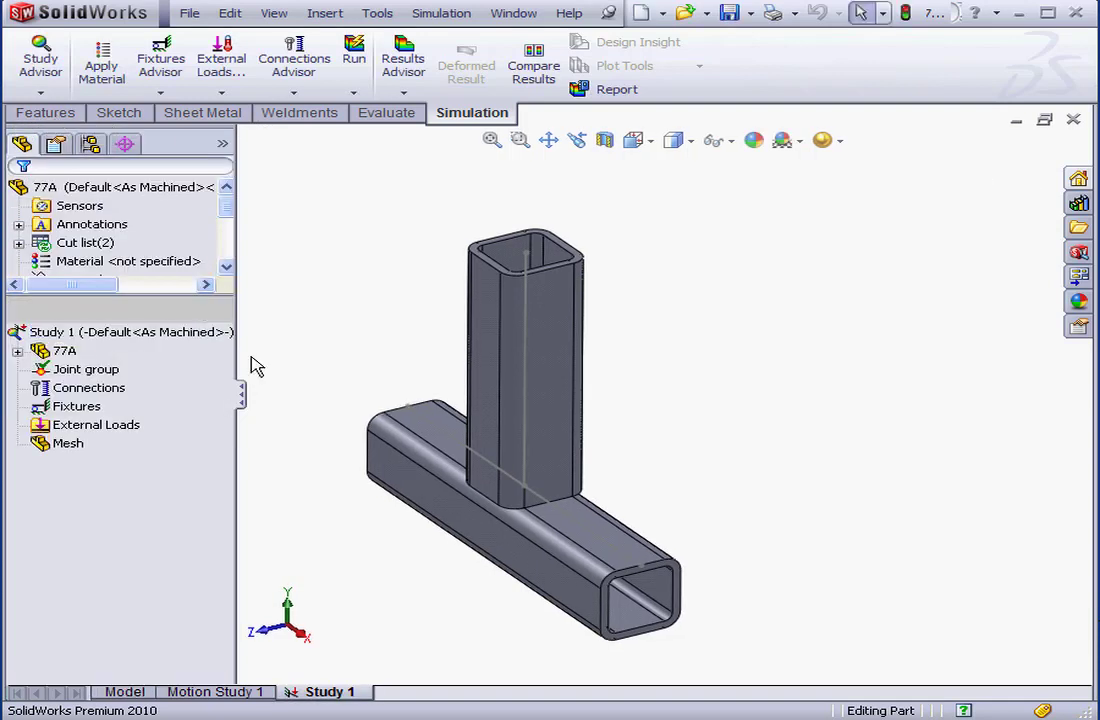
Apply AISI 1020 steel to all bodies of part 77A.
left_click(17, 351)
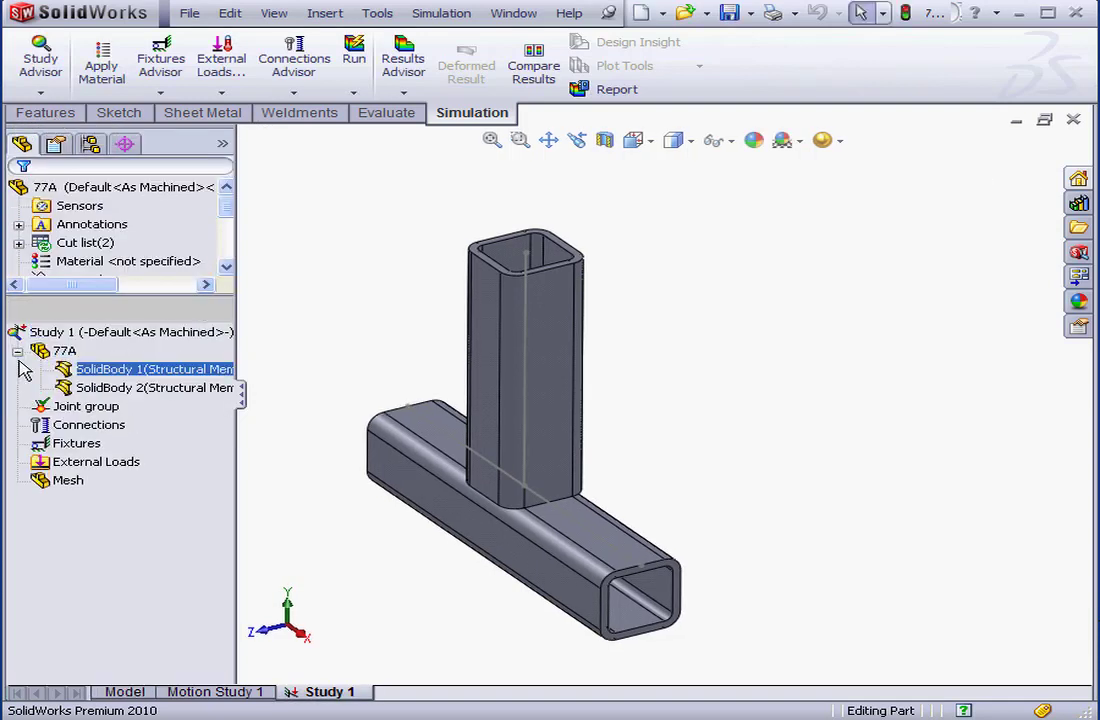
right_click(110, 373)
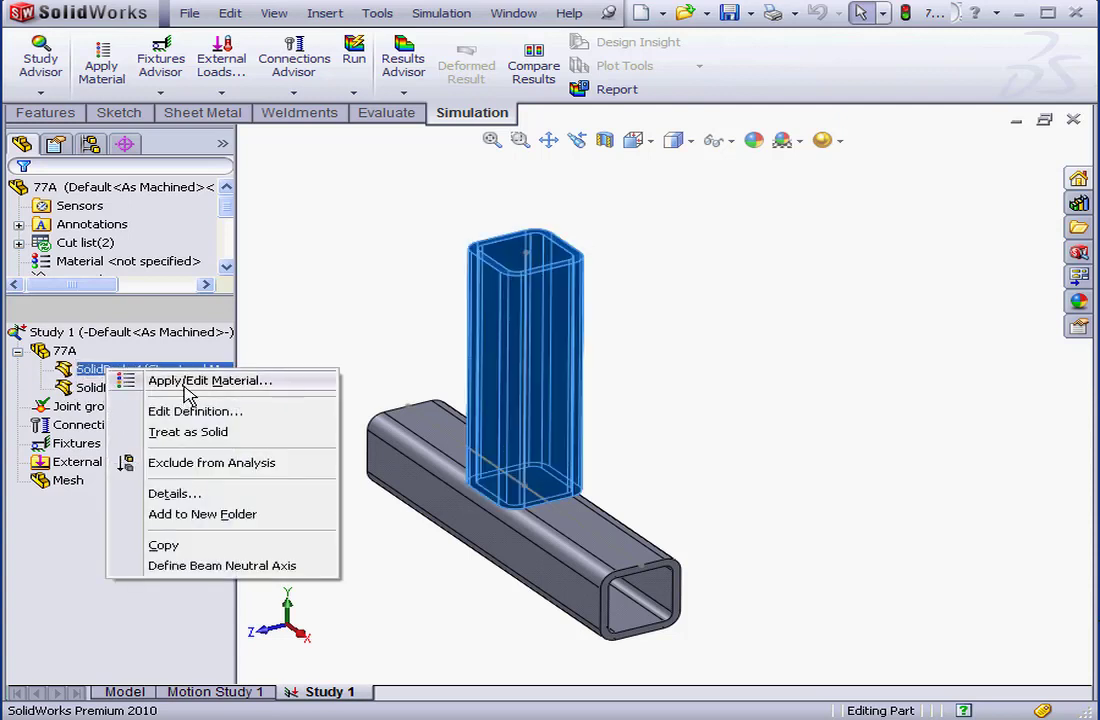
right_click(68, 350)
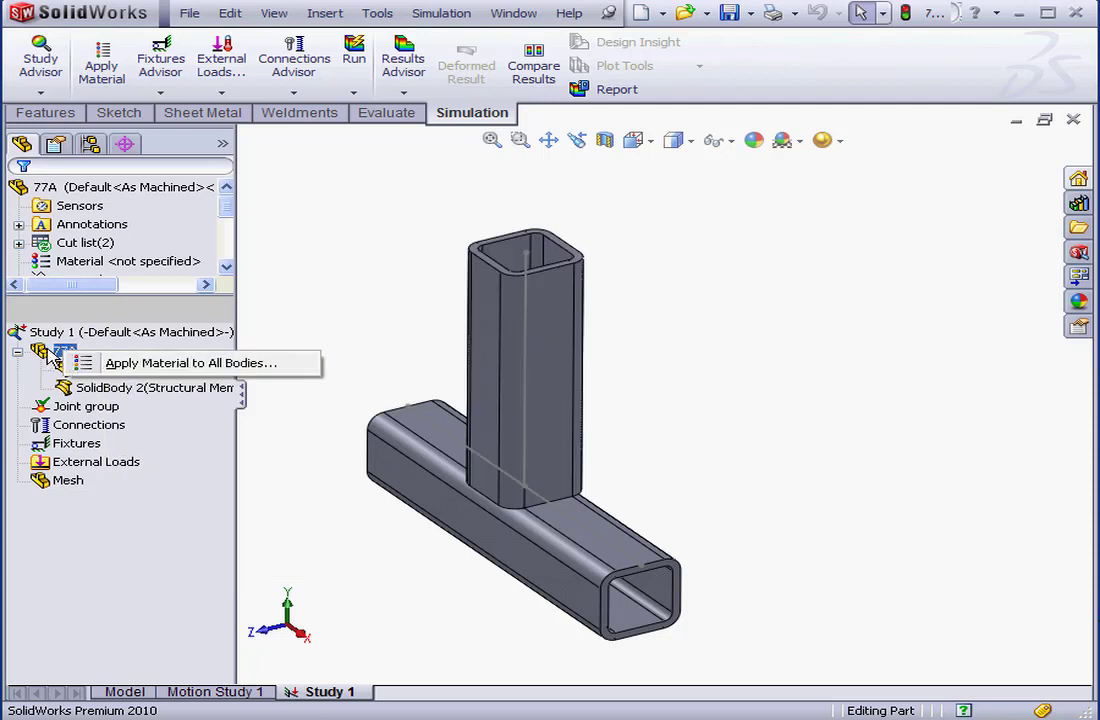
left_click(148, 363)
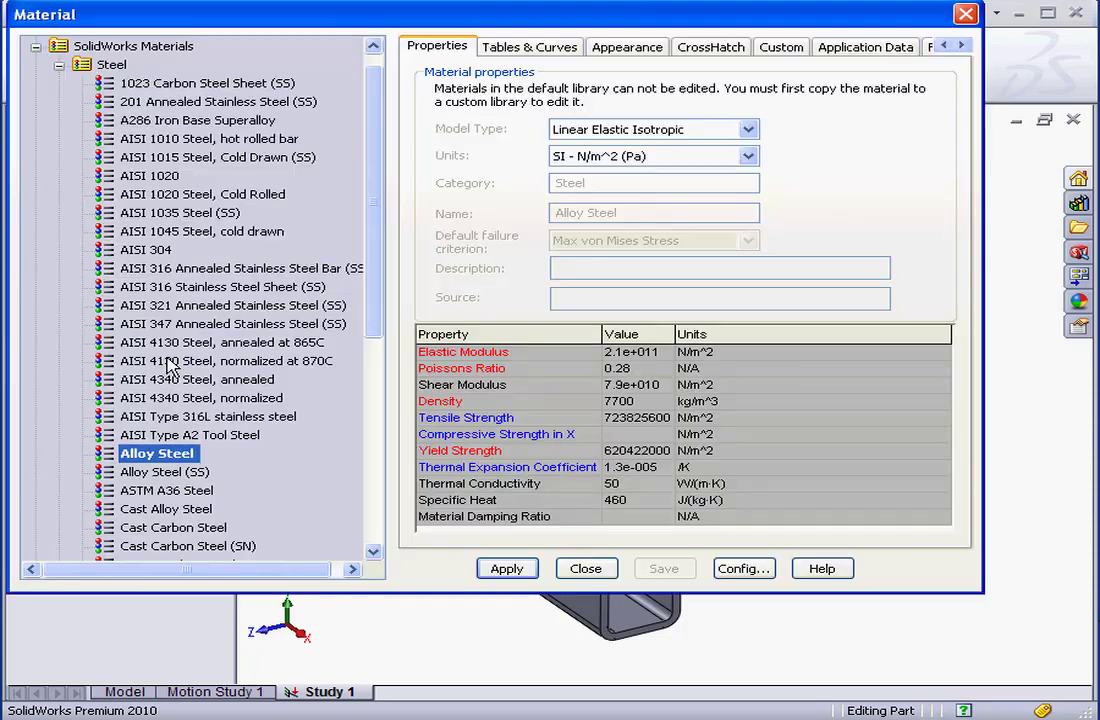
left_click(150, 176)
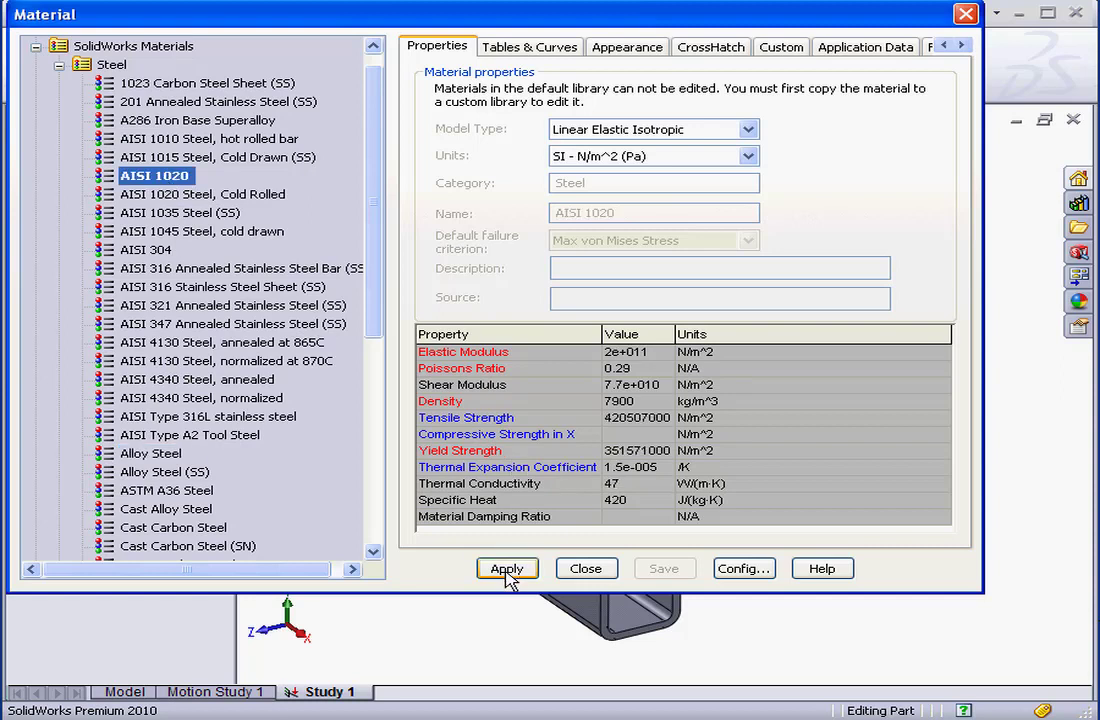
left_click(603, 571)
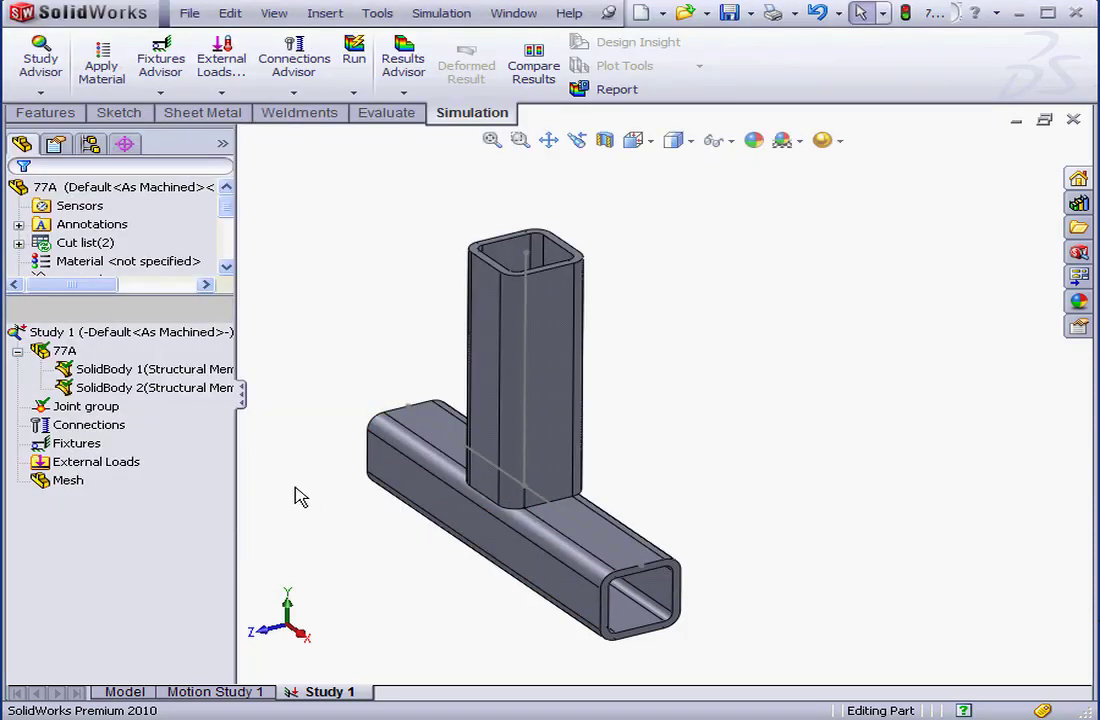
Add a Fixed Geometry fixture on both end joints of the horizontal tube.
right_click(88, 443)
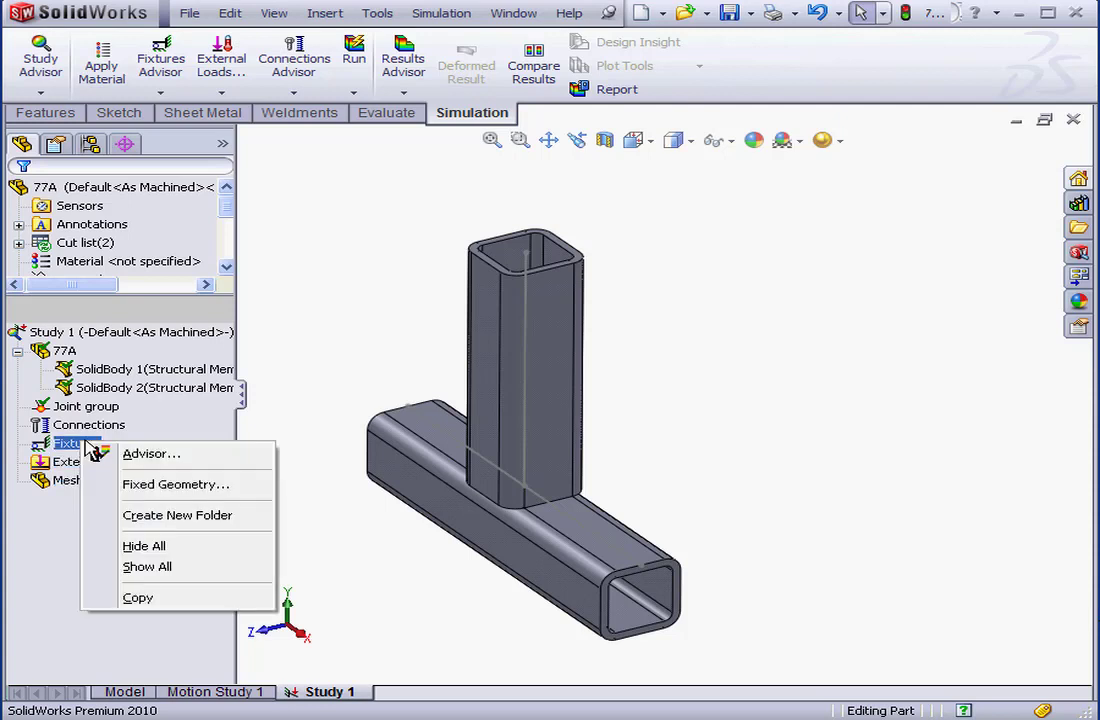
left_click(171, 496)
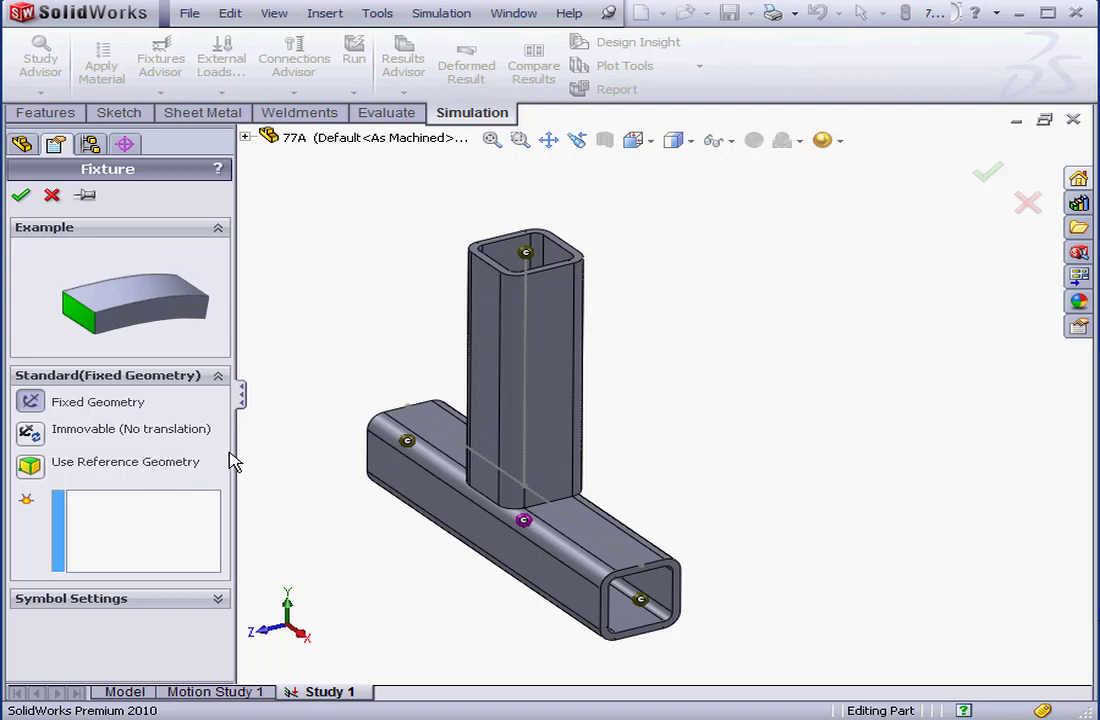
left_click(175, 554)
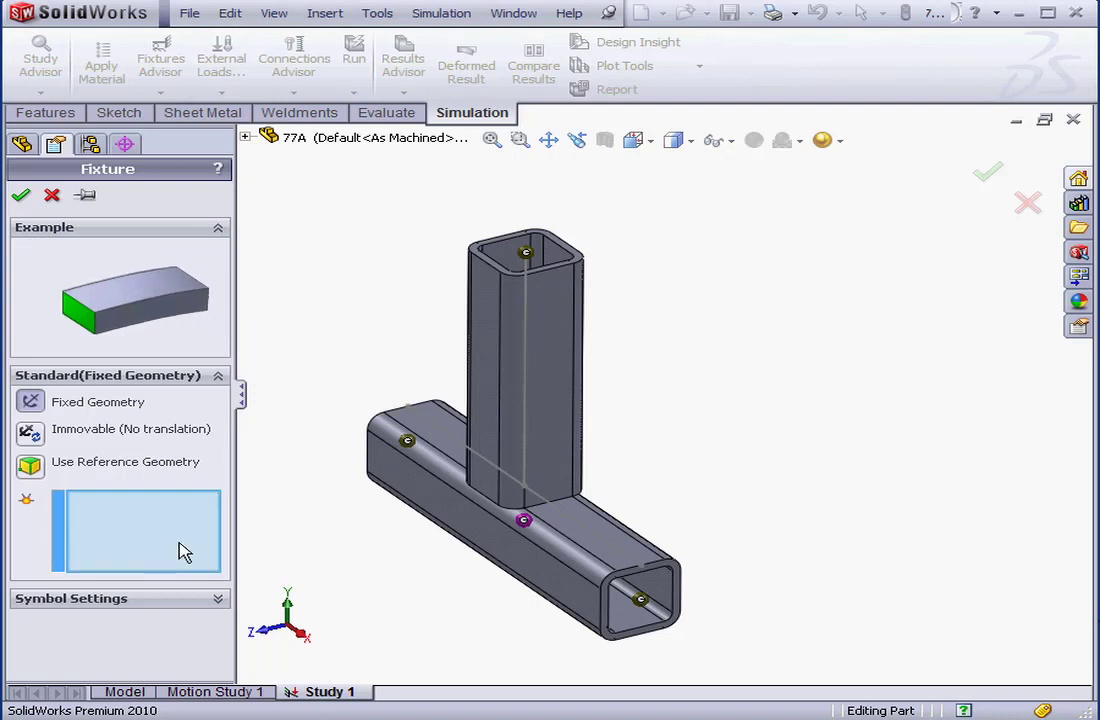
left_click(407, 442)
left_click(643, 604)
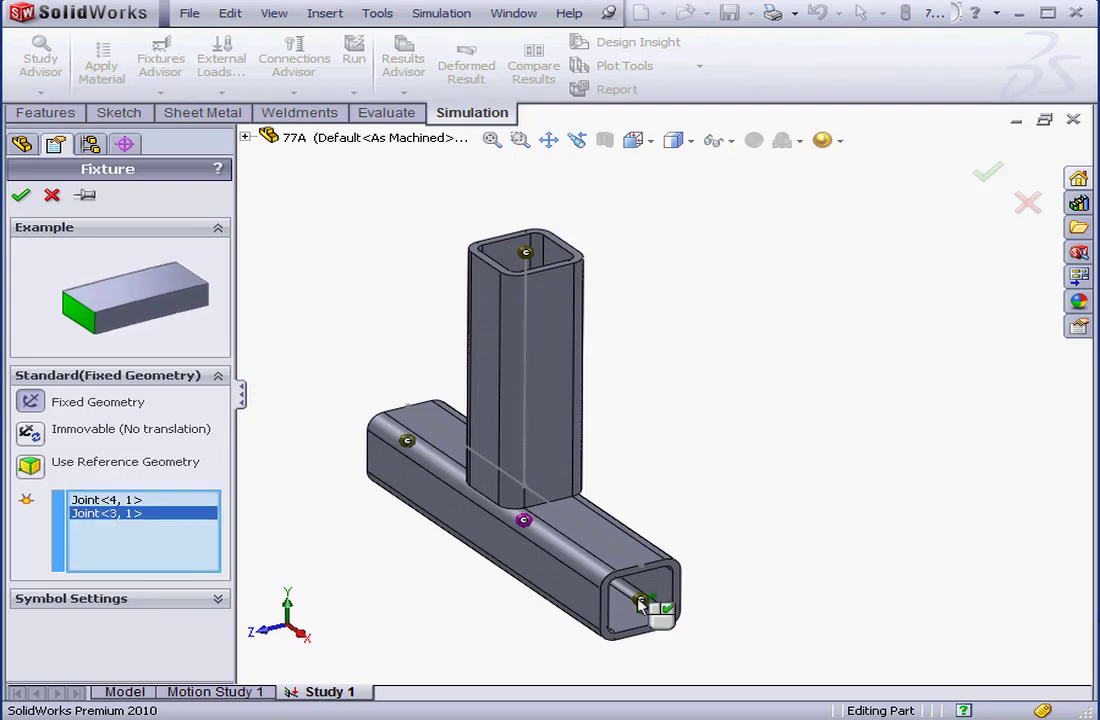
left_click(21, 195)
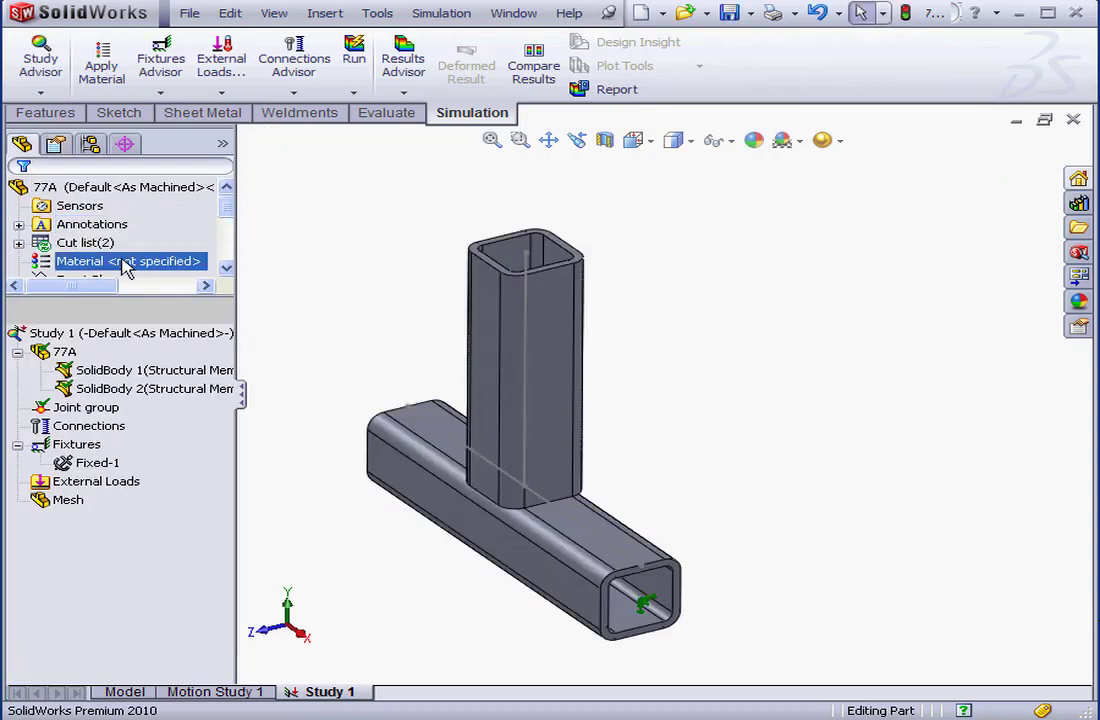
Apply a 100 lbf force at the top joint, directed along Line1@Sketch13.
right_click(100, 482)
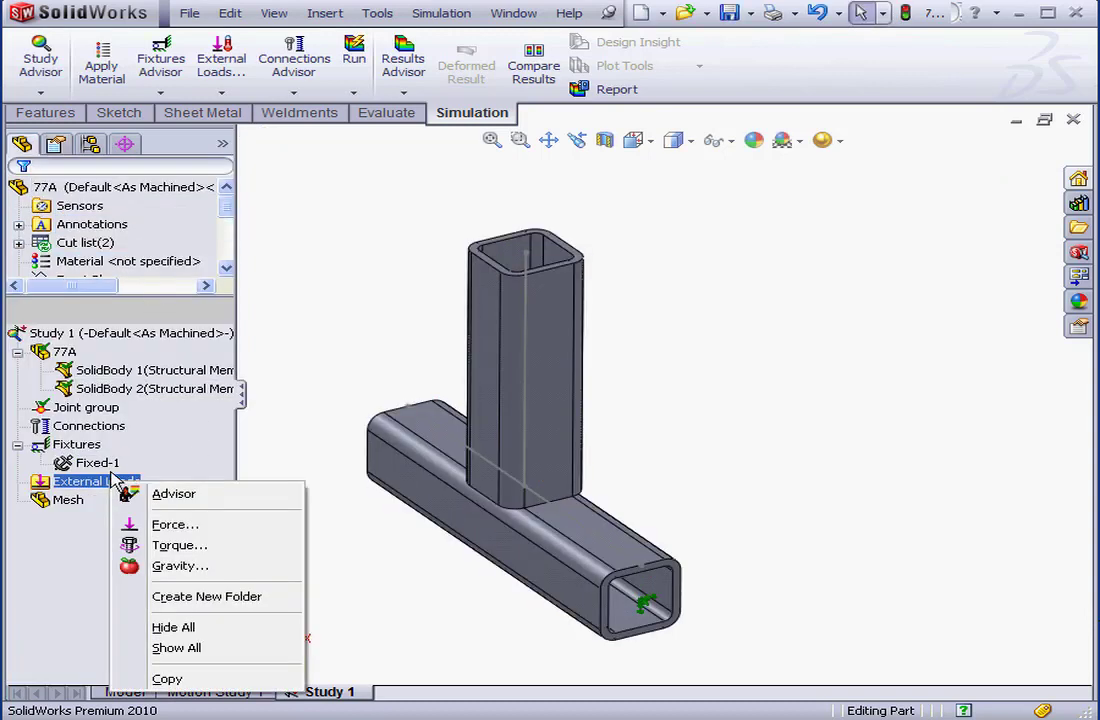
left_click(174, 524)
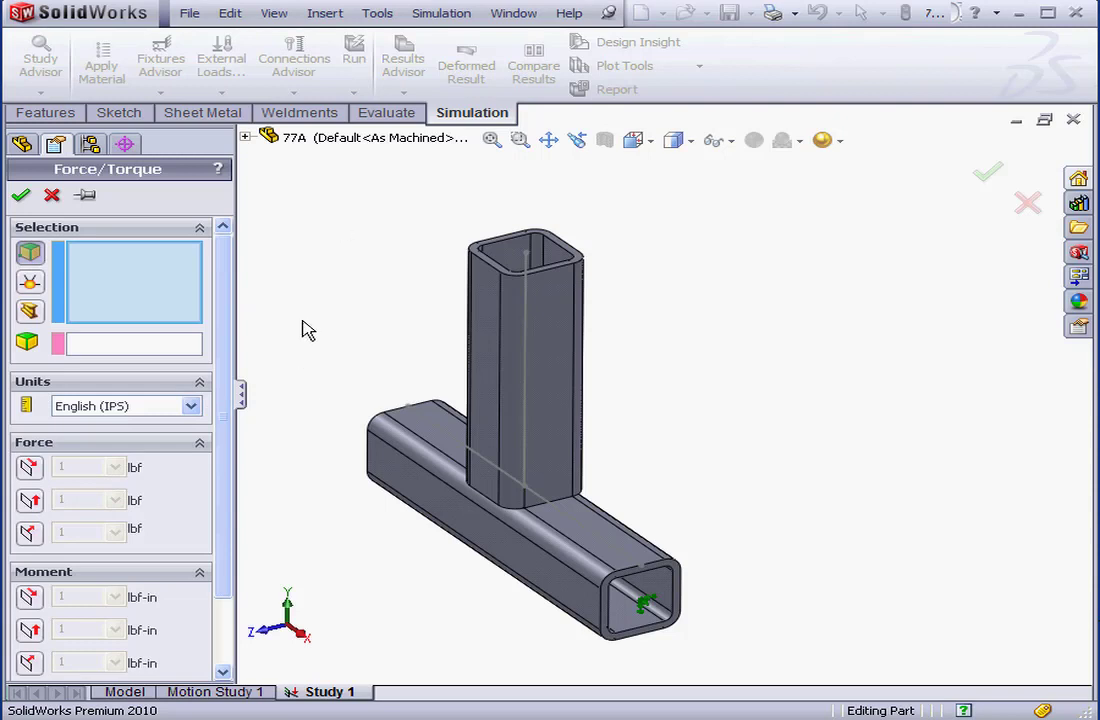
left_click(30, 282)
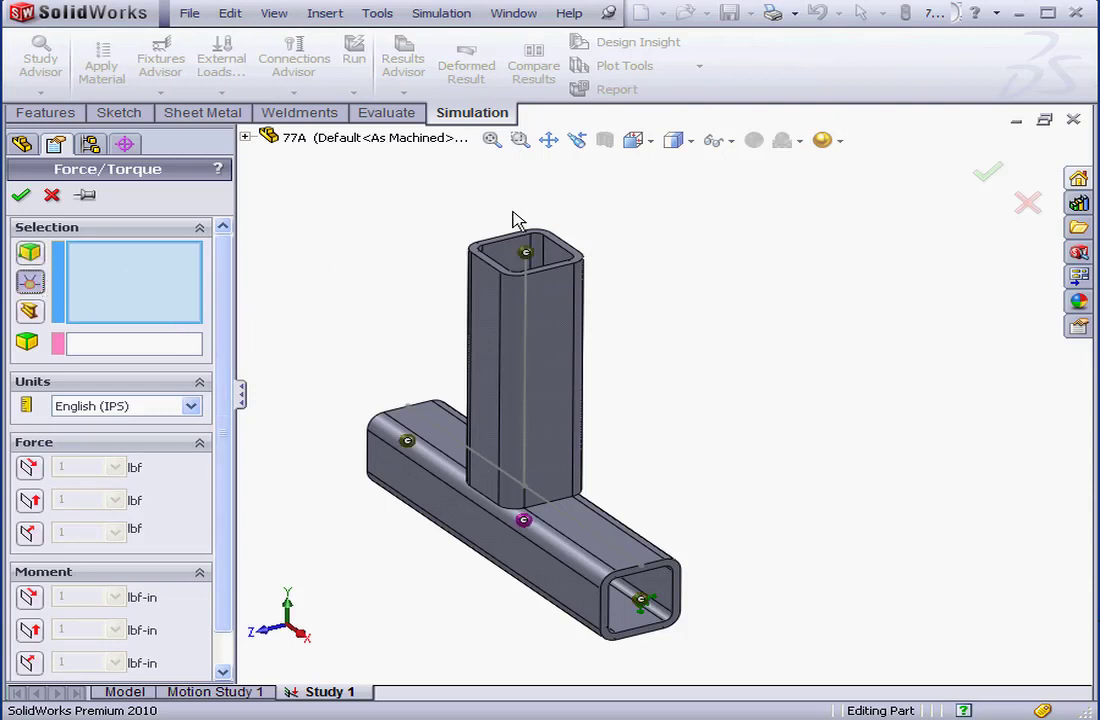
left_click(525, 253)
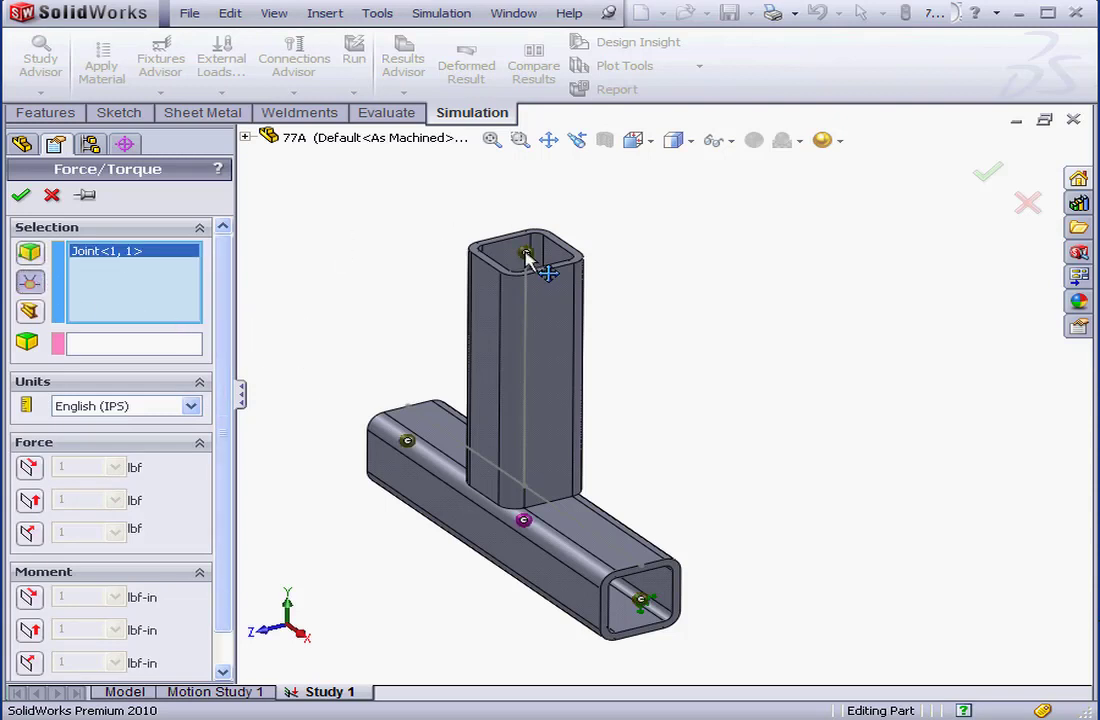
left_click(140, 354)
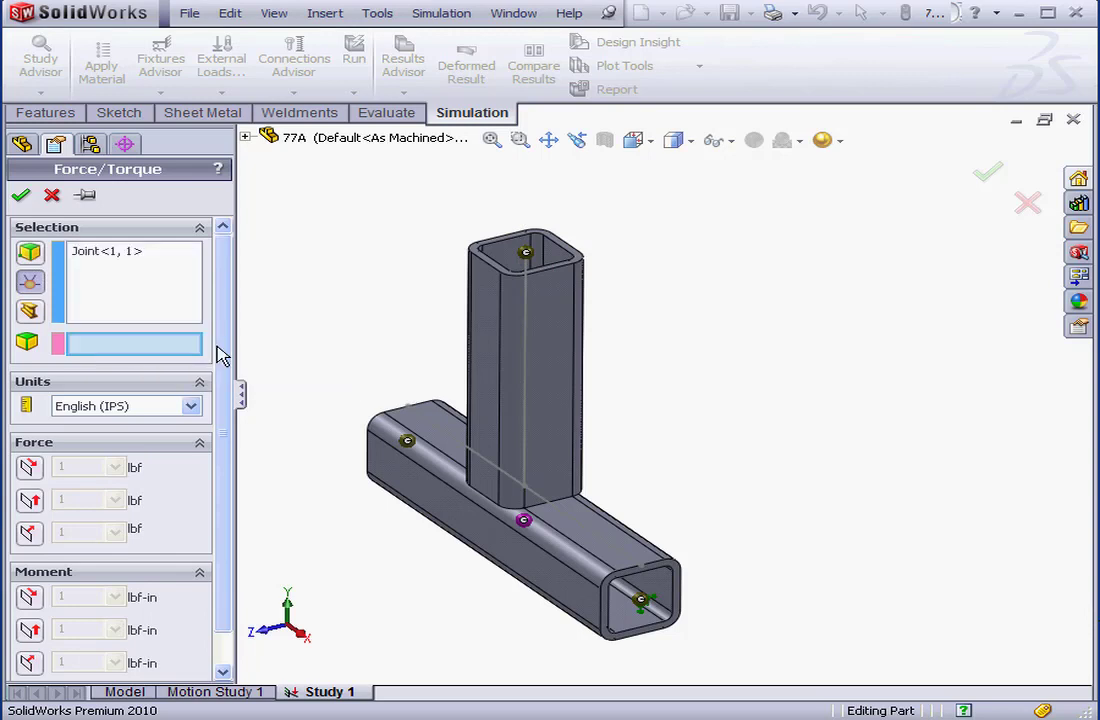
left_click(527, 378)
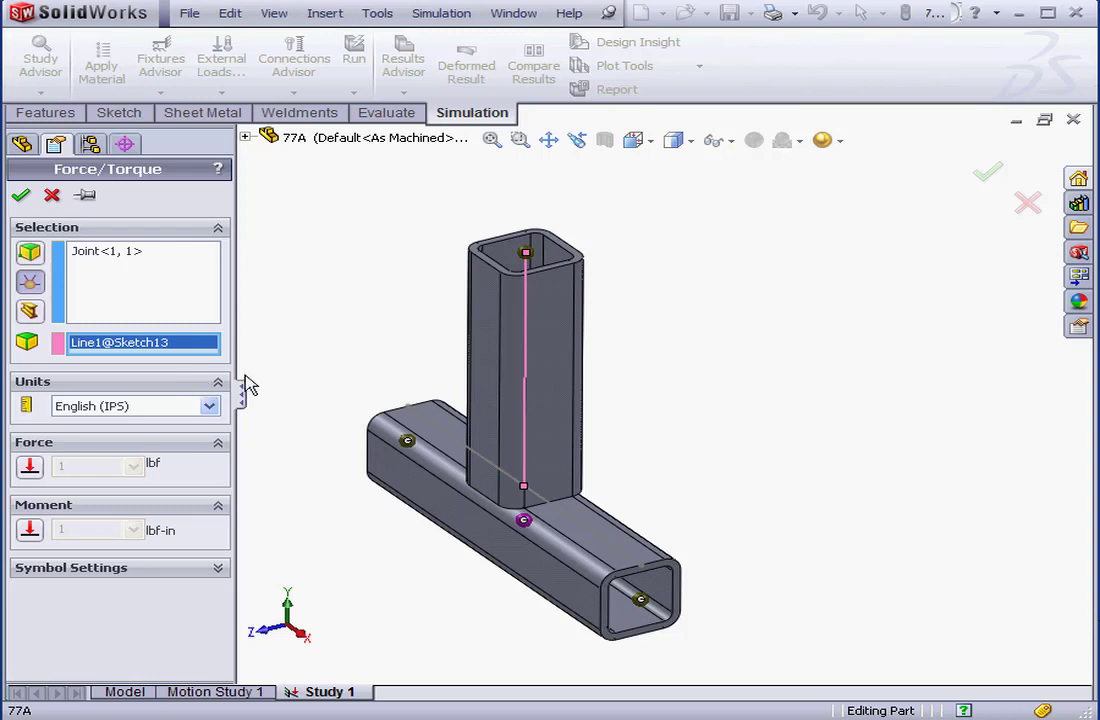
left_click(30, 467)
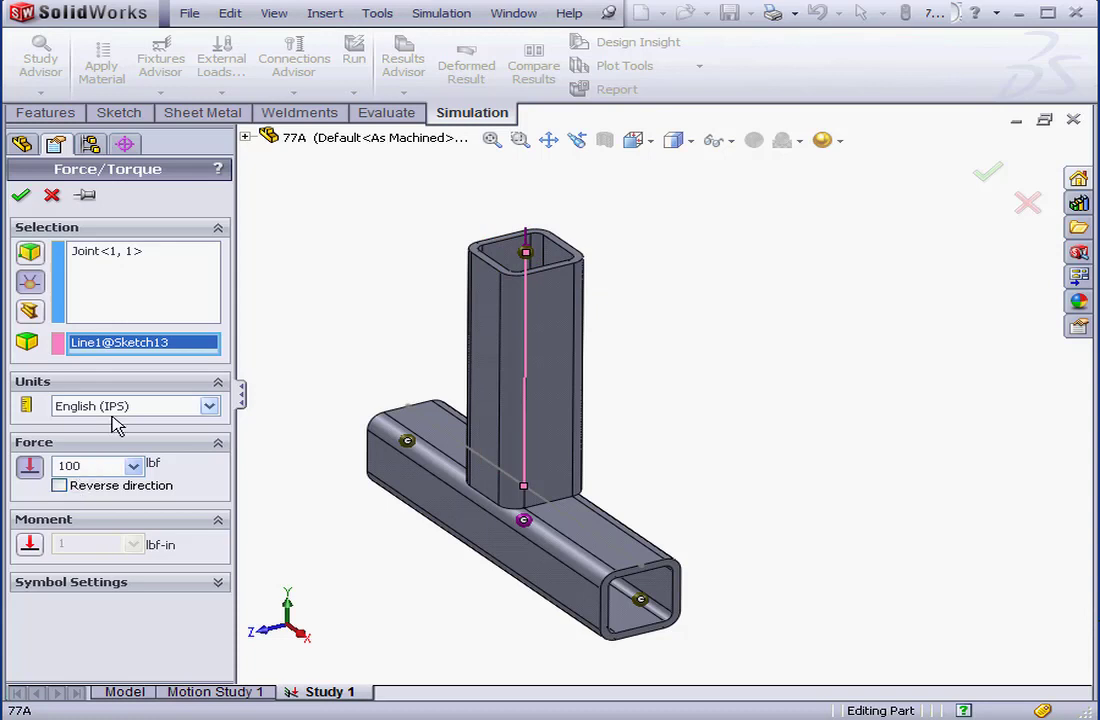
left_click(21, 197)
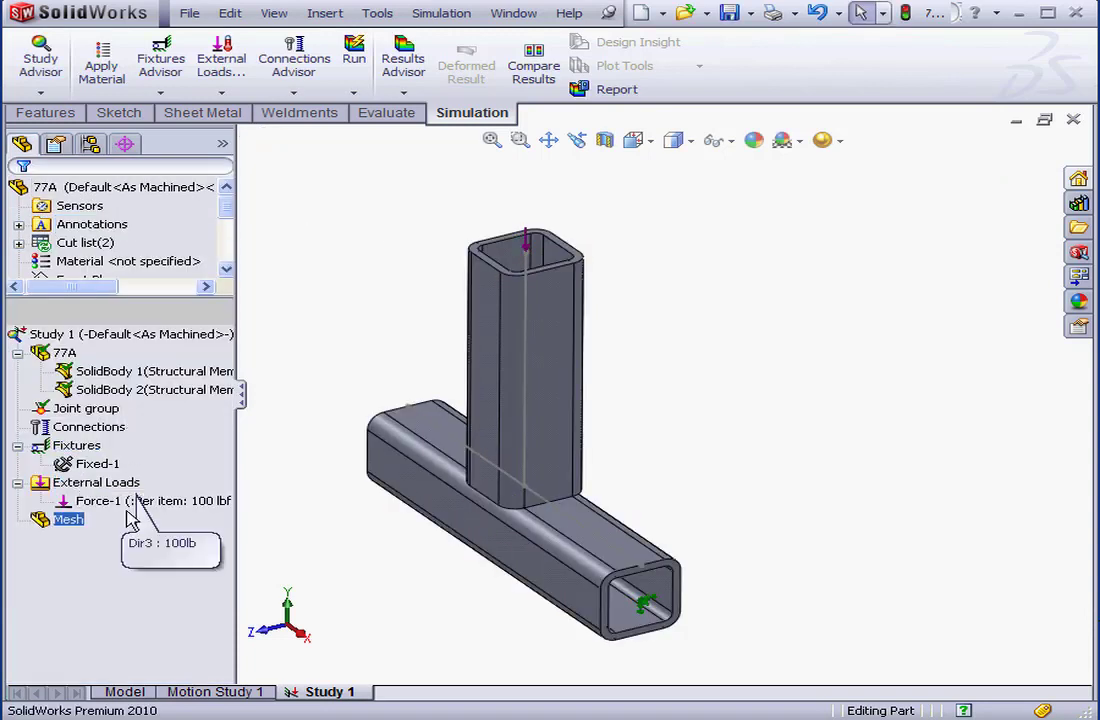
Create the beam mesh and run Study 1, showing the axial and bending stress plot (peak 1,123.6).
right_click(70, 520)
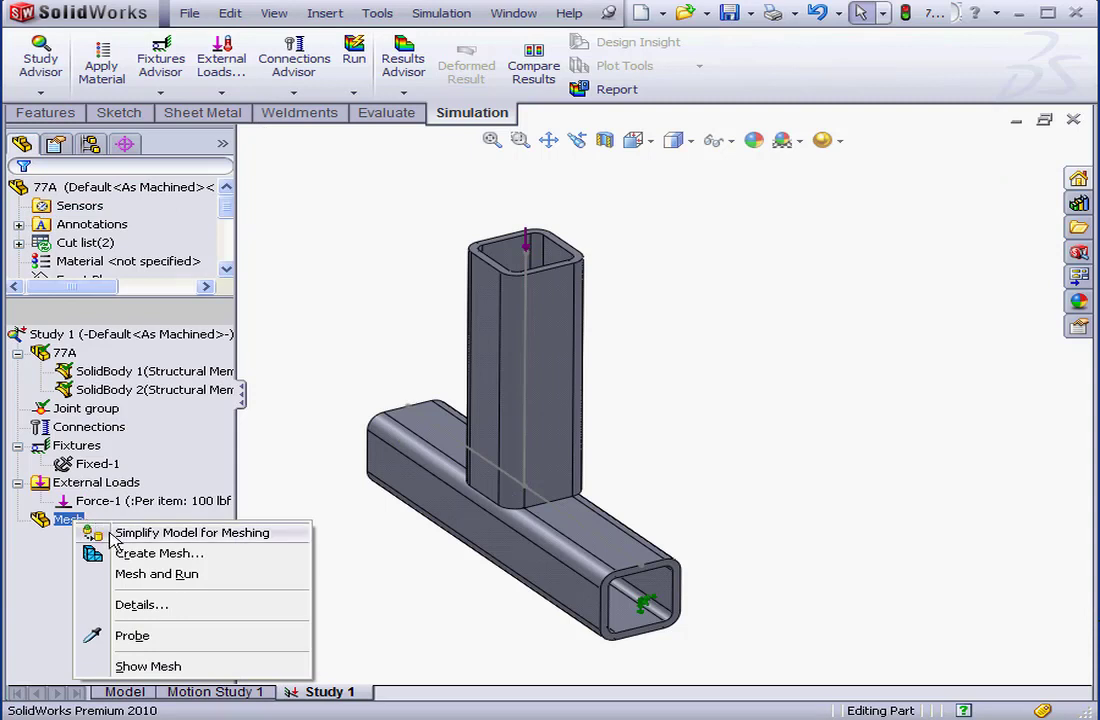
left_click(140, 556)
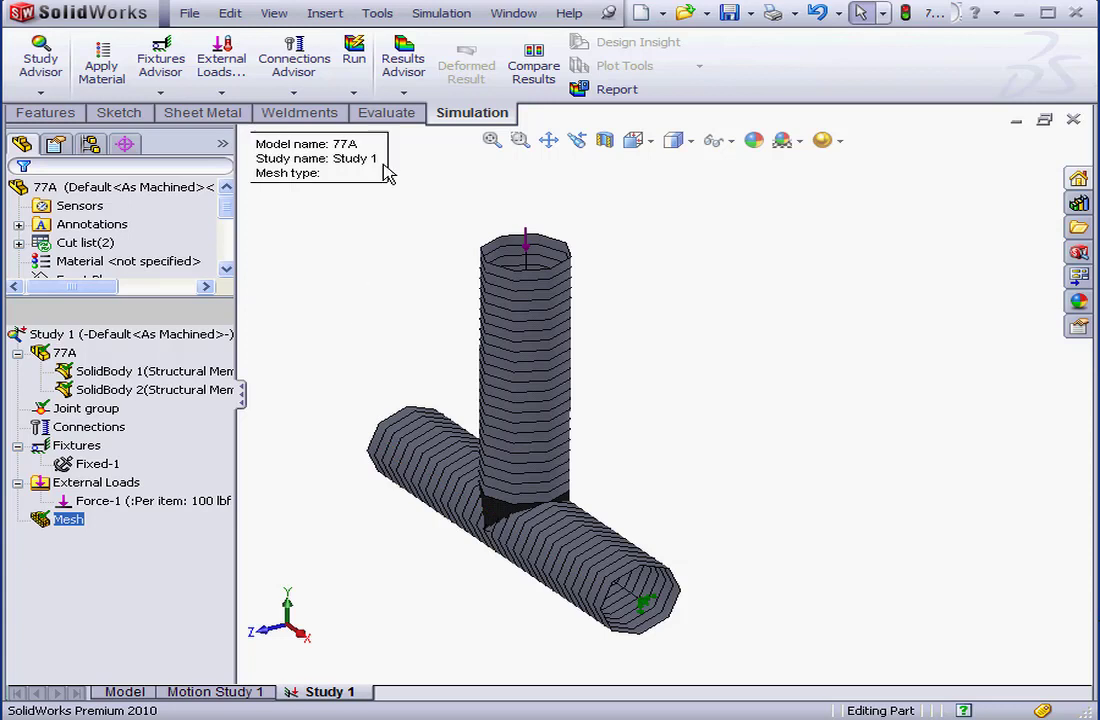
left_click(355, 57)
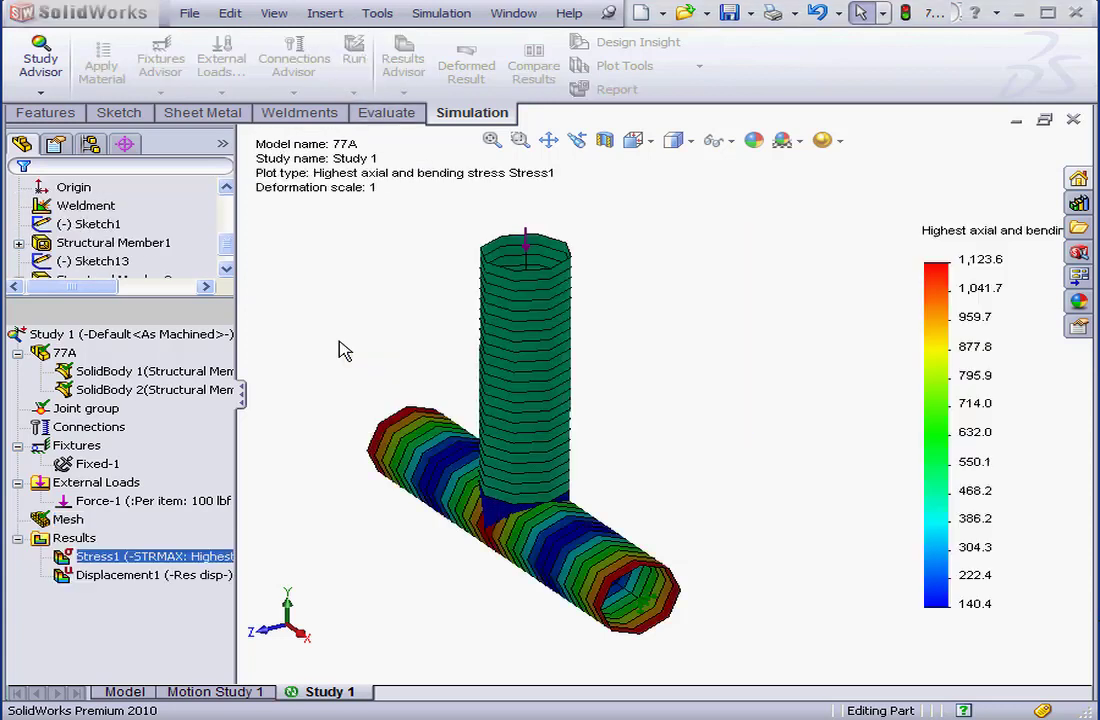